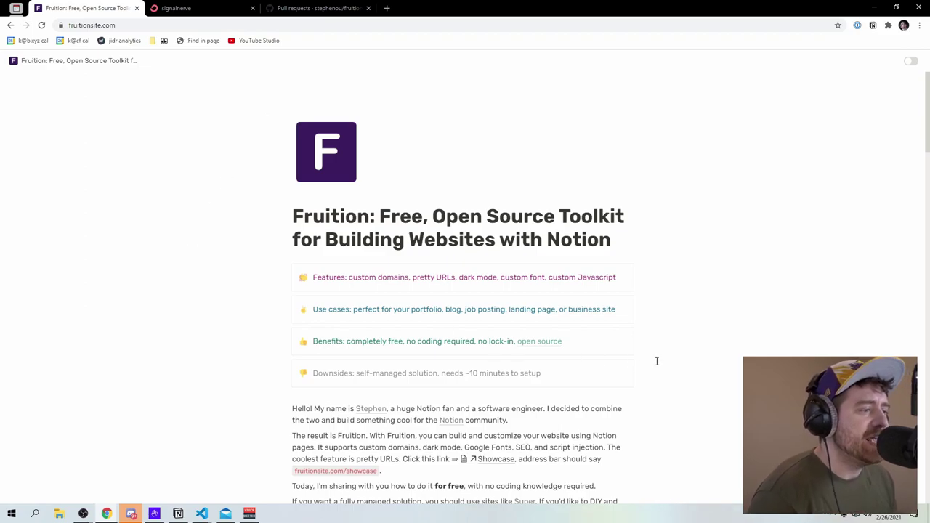
Show the live signalnerve.com tab with its short bio about newsletters and Cloudflare Workers
scroll(467, 301, "down", 3)
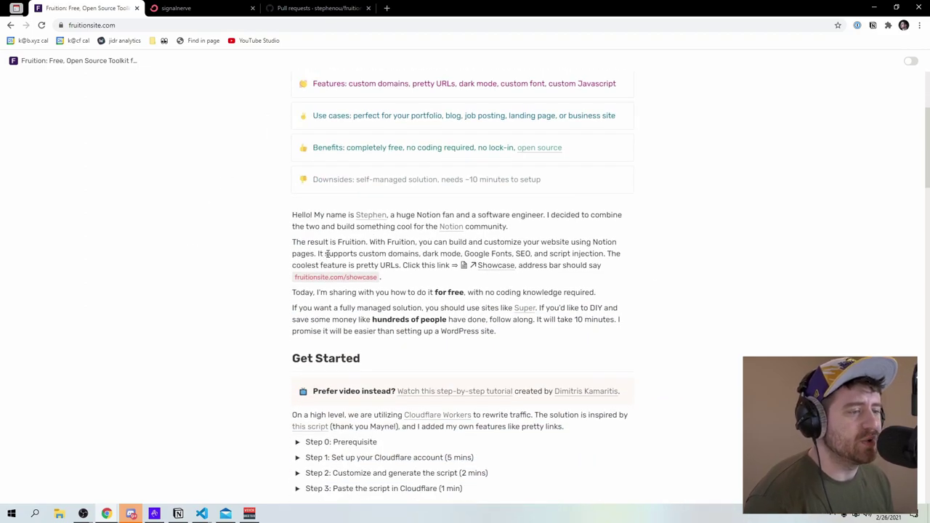
scroll(327, 254, "down", 2)
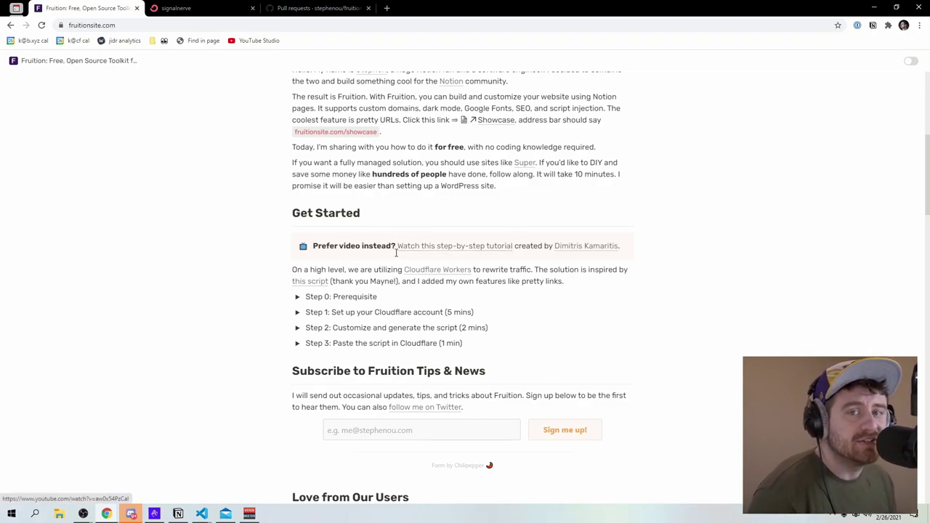
scroll(382, 265, "up", 4)
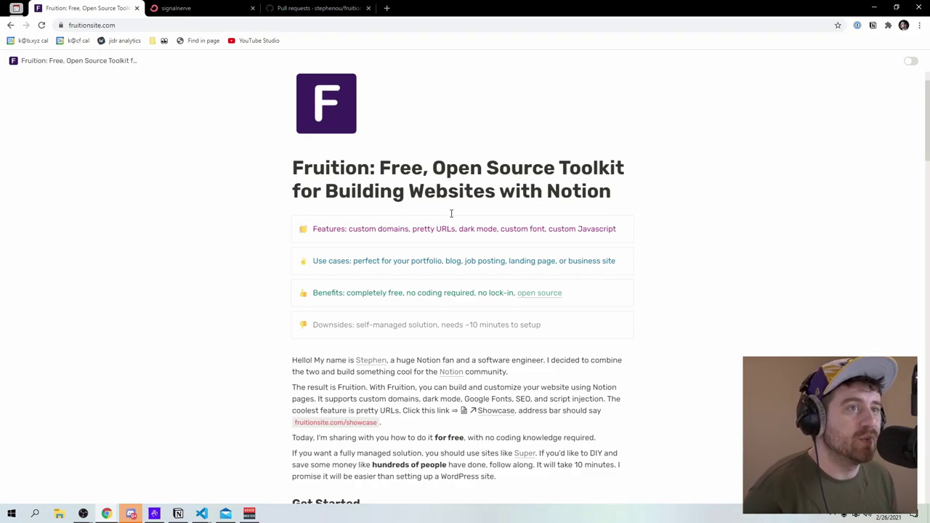
key("ctrl+Tab")
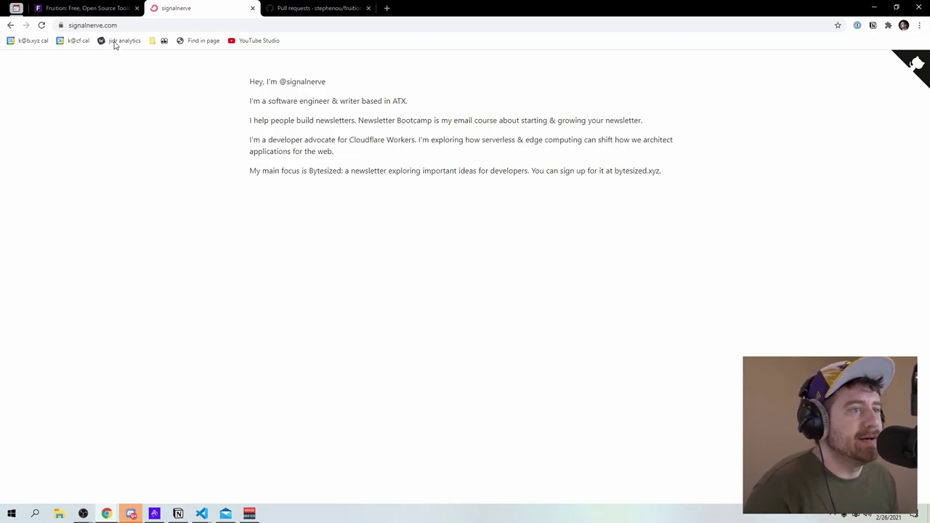
Expand Fruition's Step 0: Prerequisite to show its two requirements, then switch to Notion
left_click(103, 8)
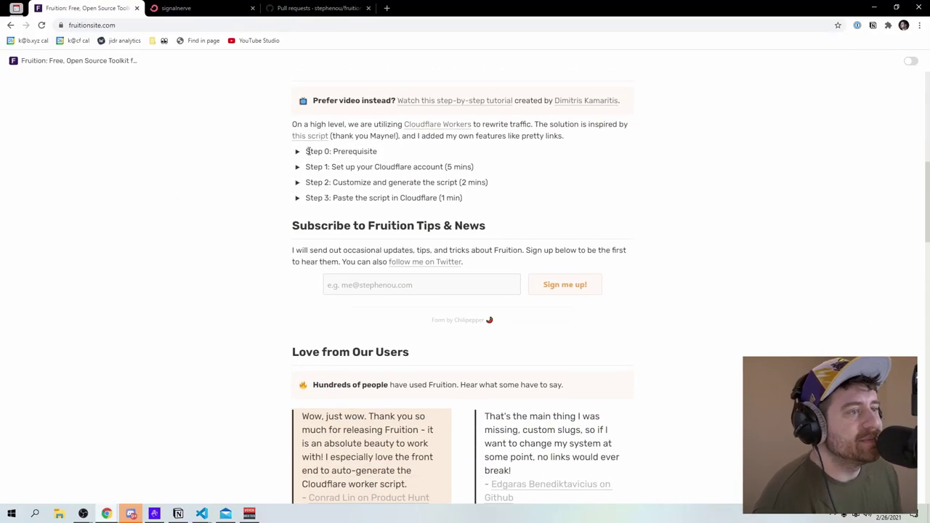
left_click(297, 152)
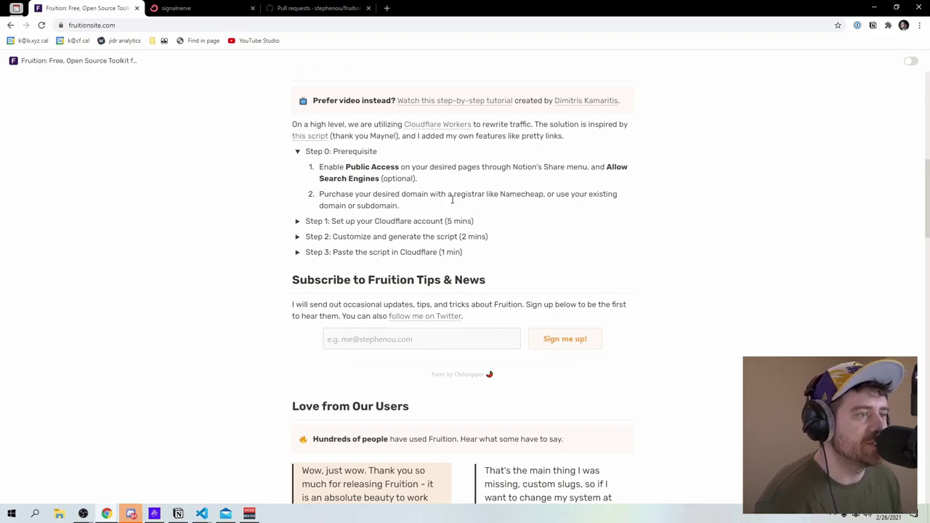
key("alt+Tab")
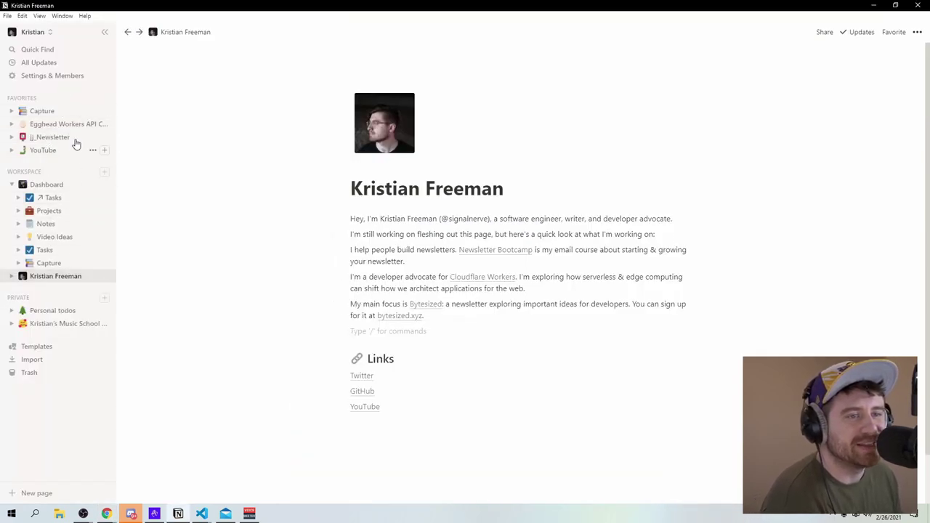
Return to the personal landing page in Notion and turn on Share to web
left_click(50, 183)
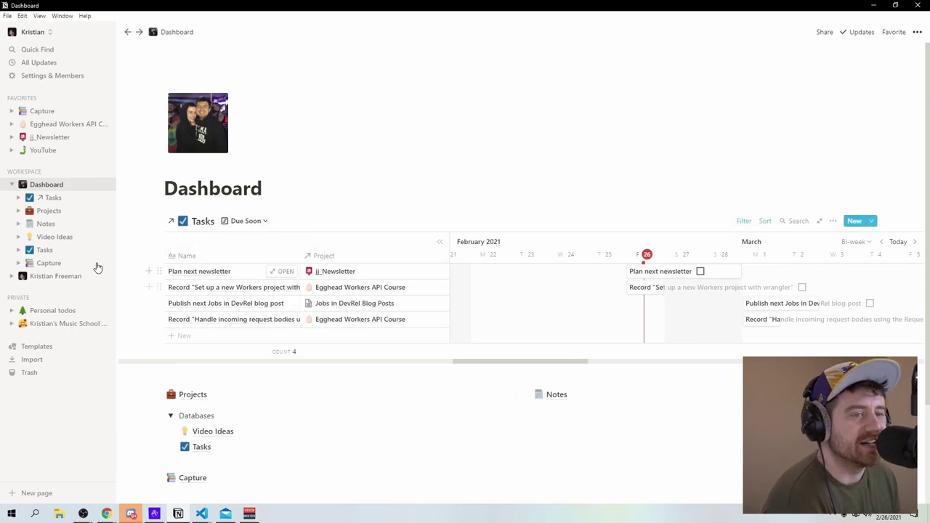
left_click(61, 276)
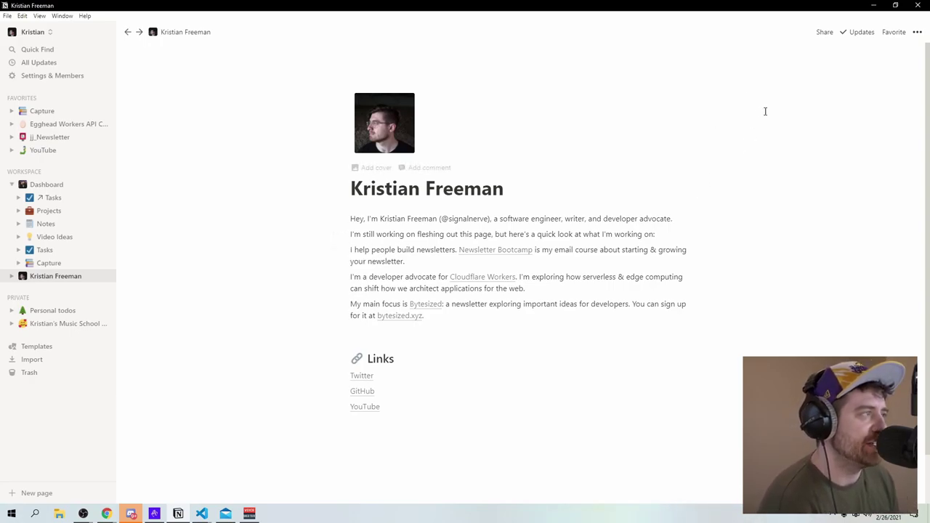
left_click(823, 32)
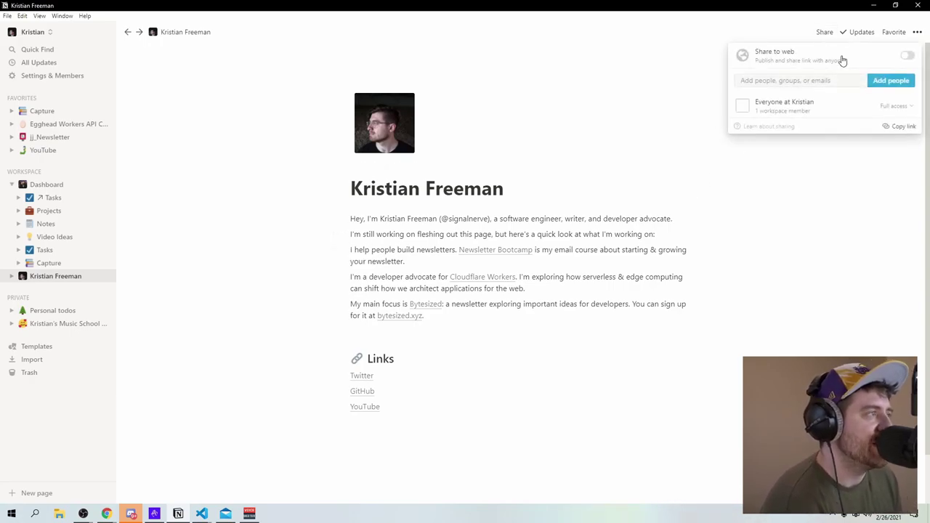
left_click(908, 58)
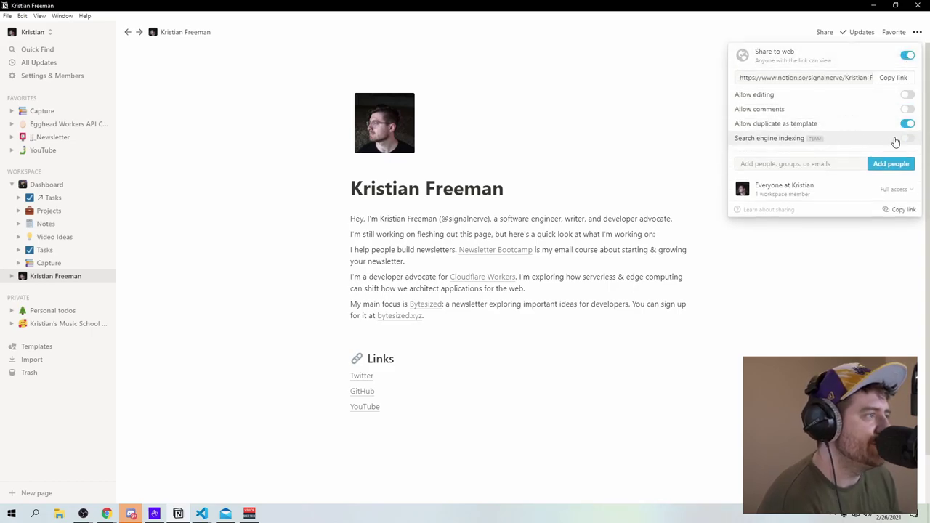
mouse_move(907, 142)
key("Escape")
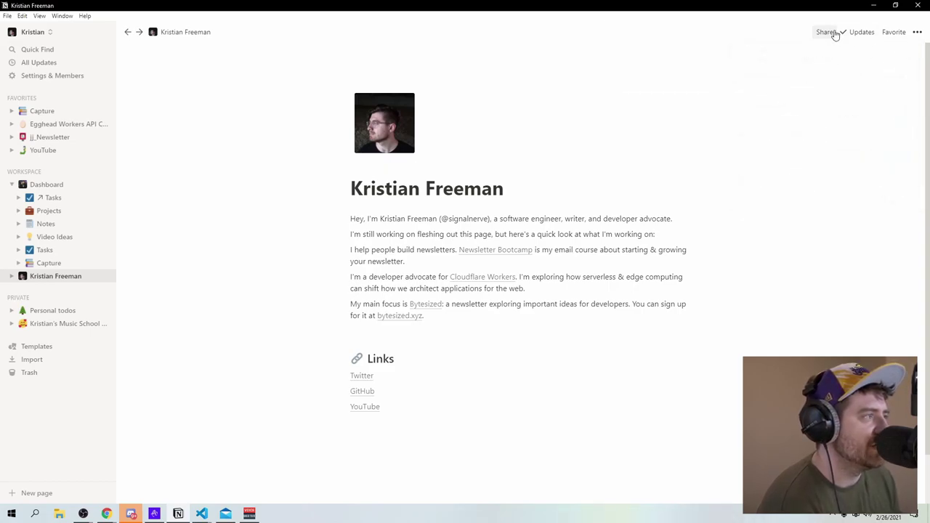
Try enabling search engine indexing on the public link and dismiss the Team upgrade offer
left_click(825, 32)
left_click(760, 94)
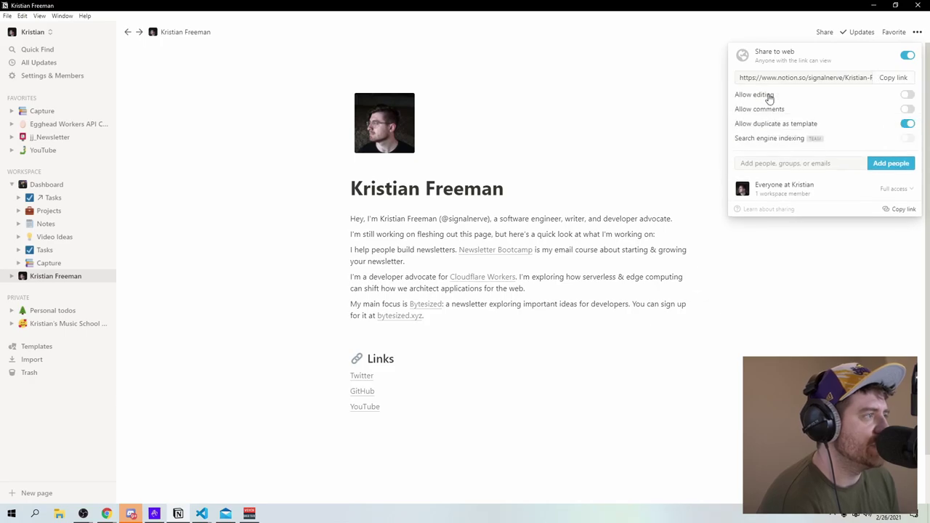
left_click(813, 137)
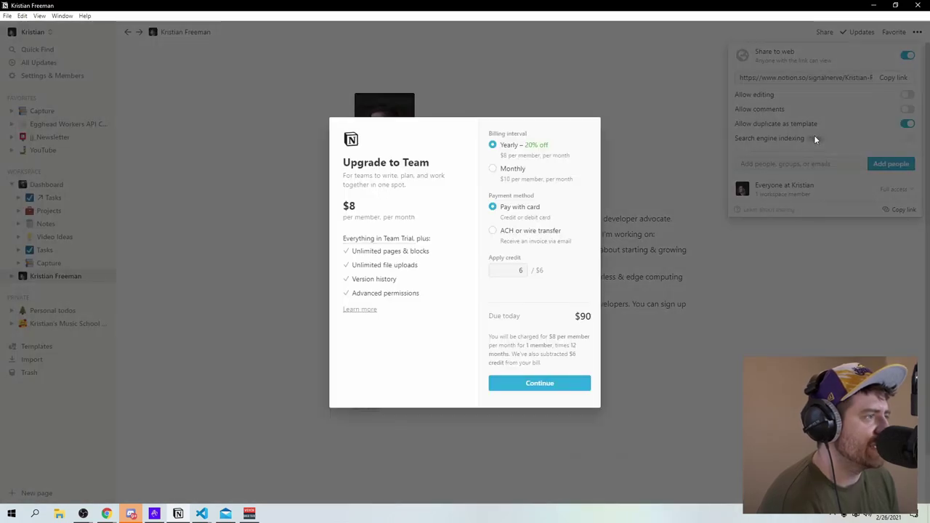
left_click(732, 150)
mouse_move(850, 138)
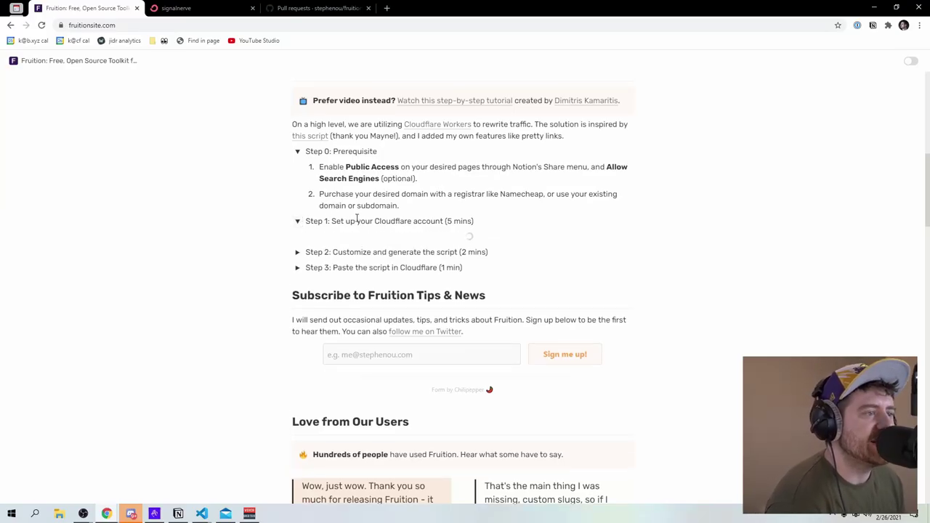
Scroll Step 1's Cloudflare setup from nameservers down to step 9's Flexible SSL/TLS
scroll(363, 296, "down", 4)
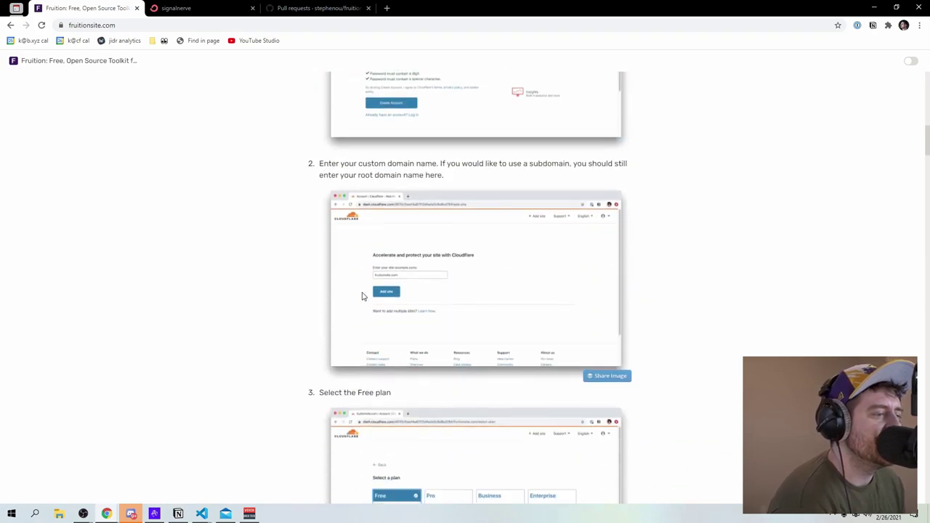
scroll(514, 225, "down", 3)
scroll(465, 291, "up", 5)
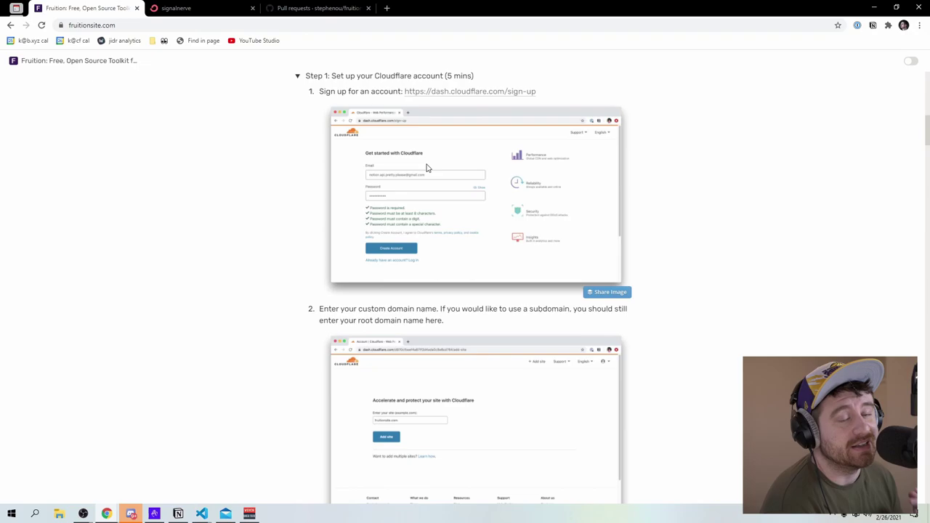
scroll(447, 183, "down", 3)
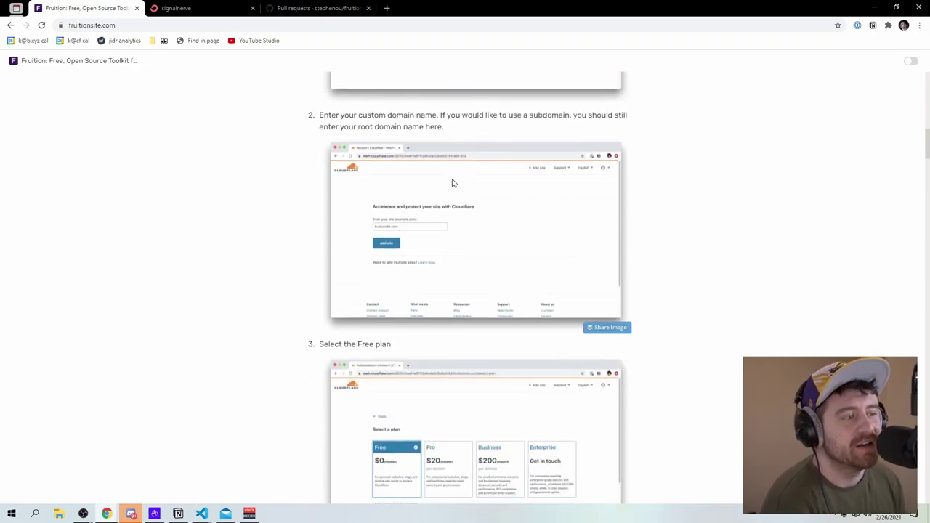
scroll(472, 186, "down", 6)
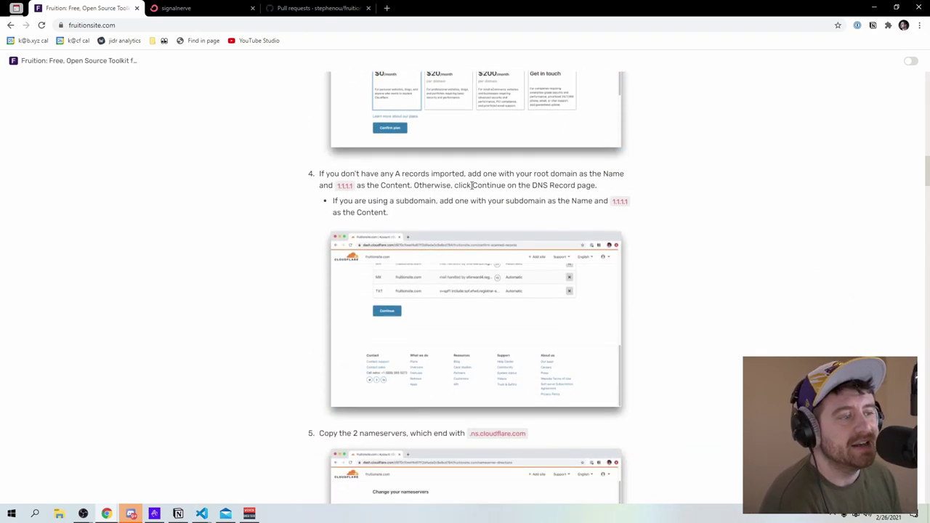
scroll(469, 184, "down", 2)
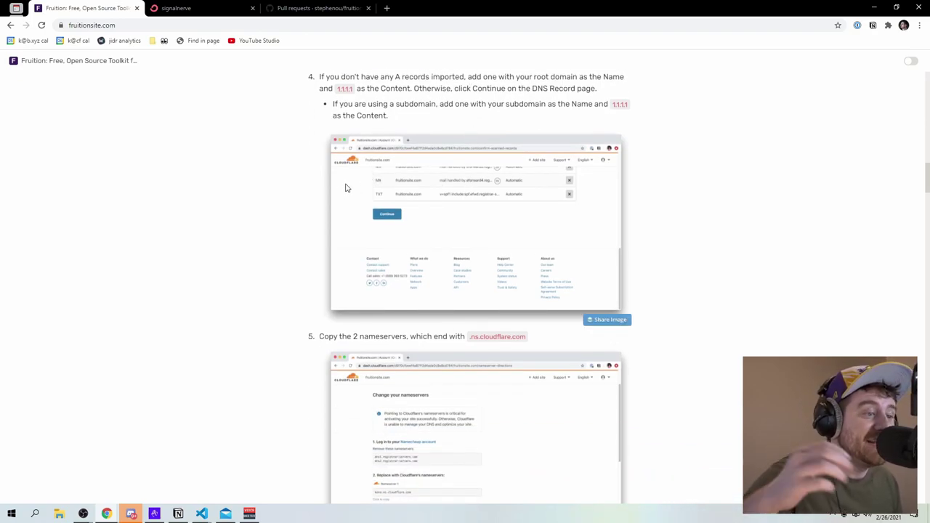
scroll(356, 200, "down", 4)
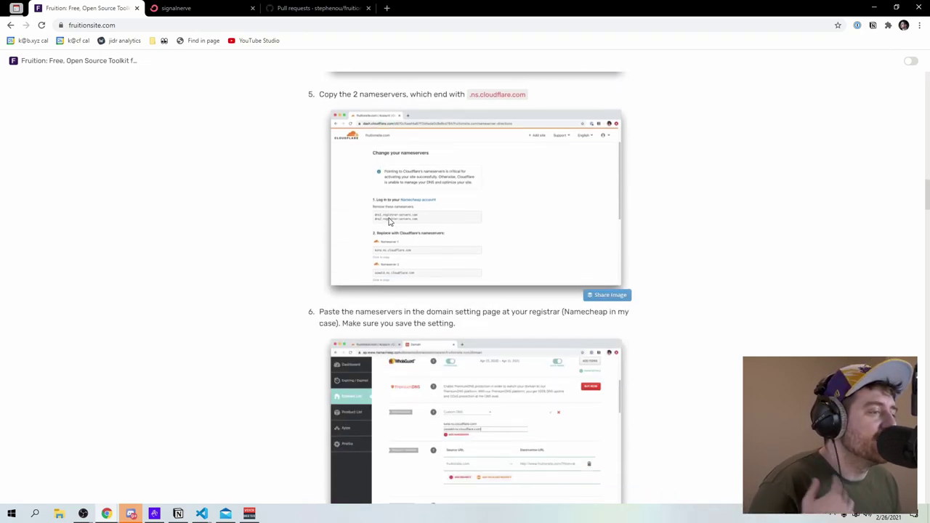
scroll(397, 208, "down", 6)
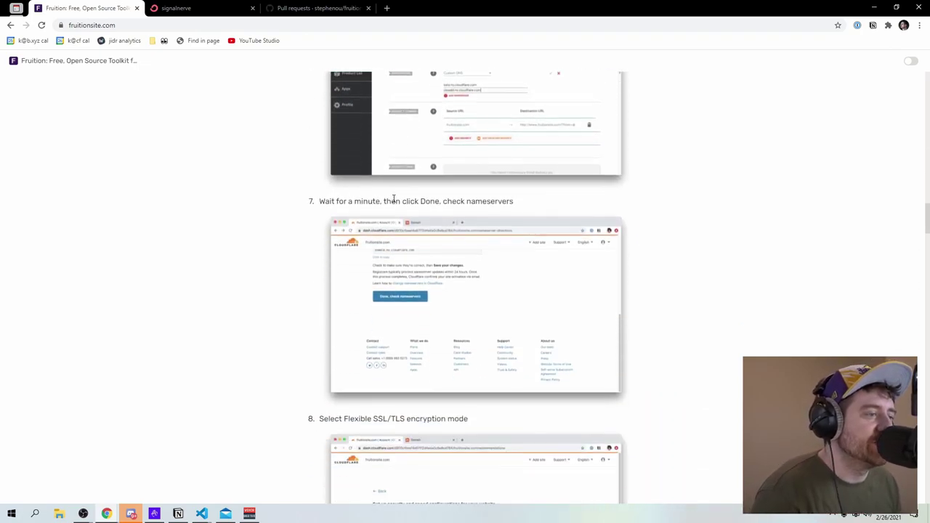
scroll(388, 290, "down", 5)
scroll(394, 255, "up", 2)
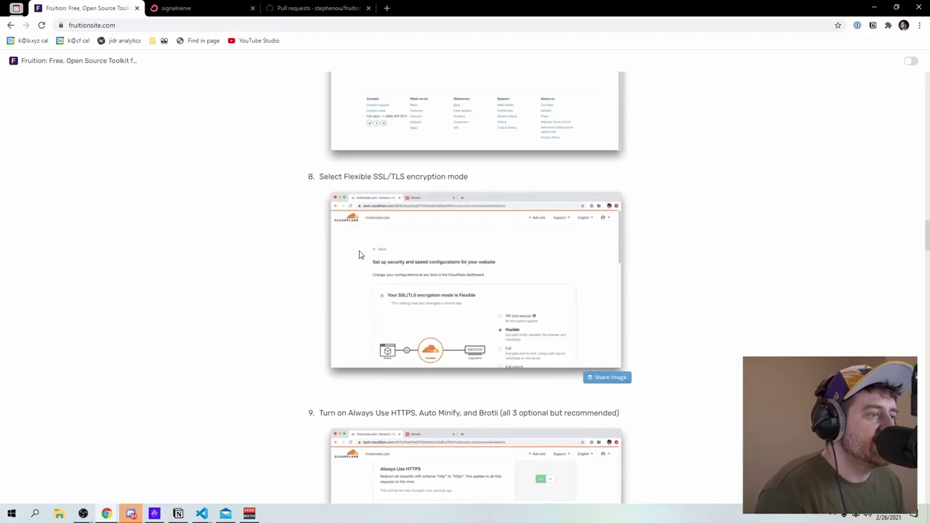
scroll(359, 253, "down", 1)
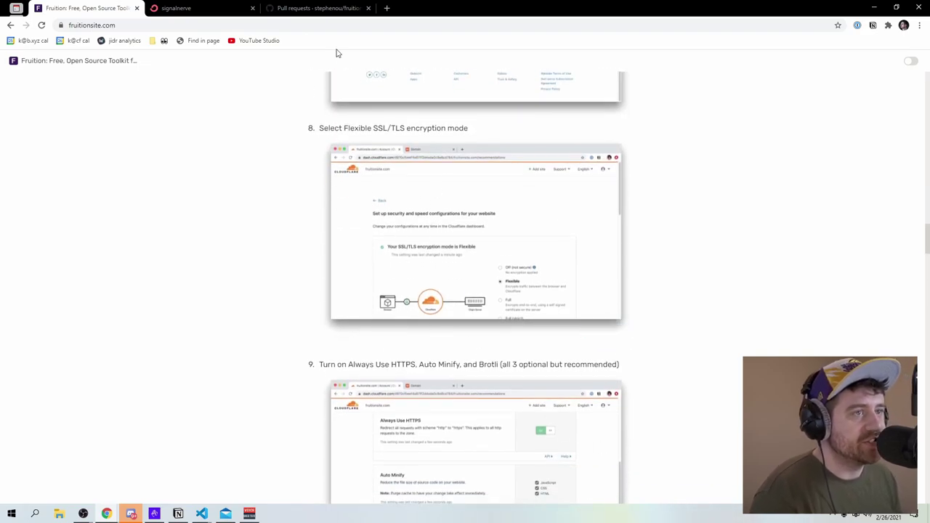
Load dash.cloudflare.com in a new tab and open the signalnerve.com site
key("ctrl+t")
type("das")
key("Return")
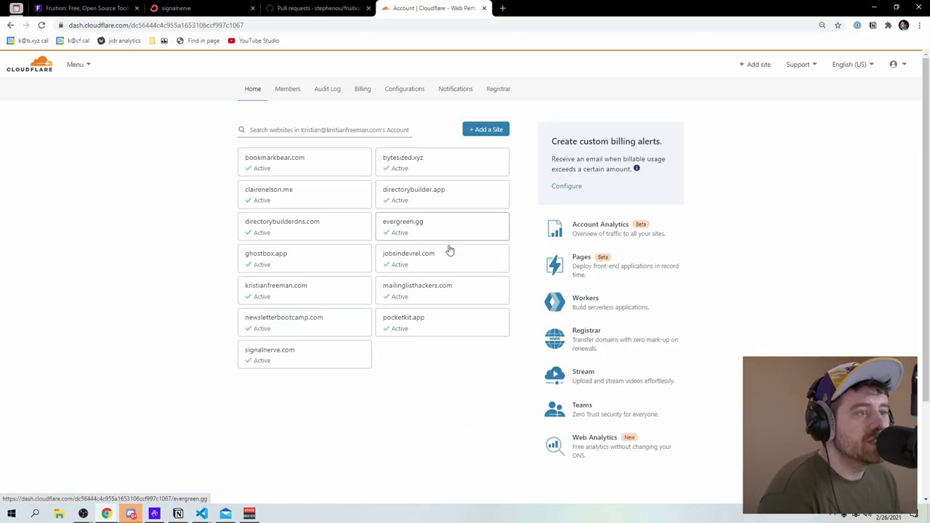
left_click(323, 357)
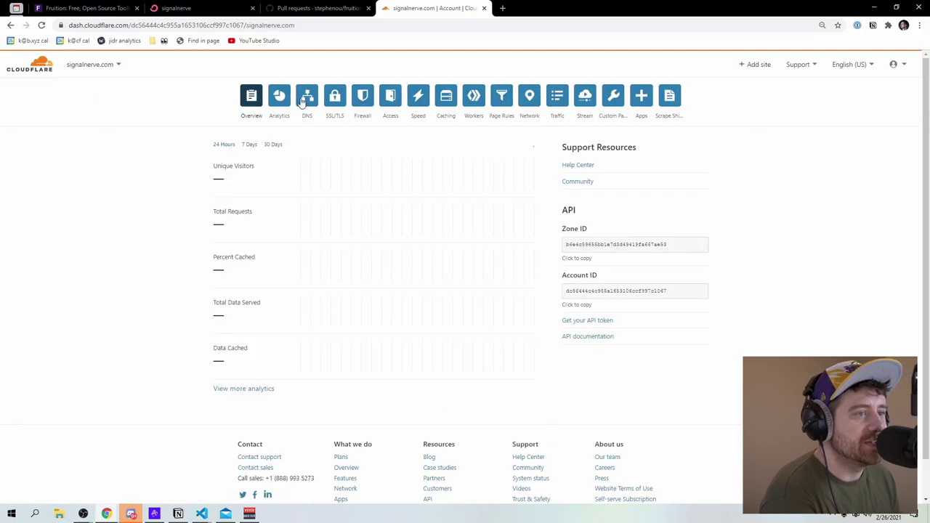
Verify SSL/TLS is Flexible and Always Use HTTPS is on, then return to Fruition's step 9
left_click(84, 8)
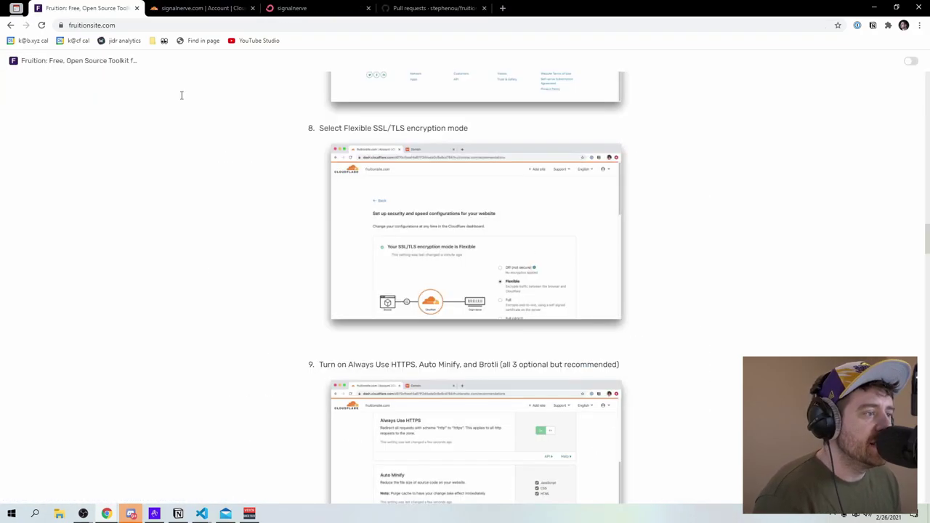
left_click(197, 8)
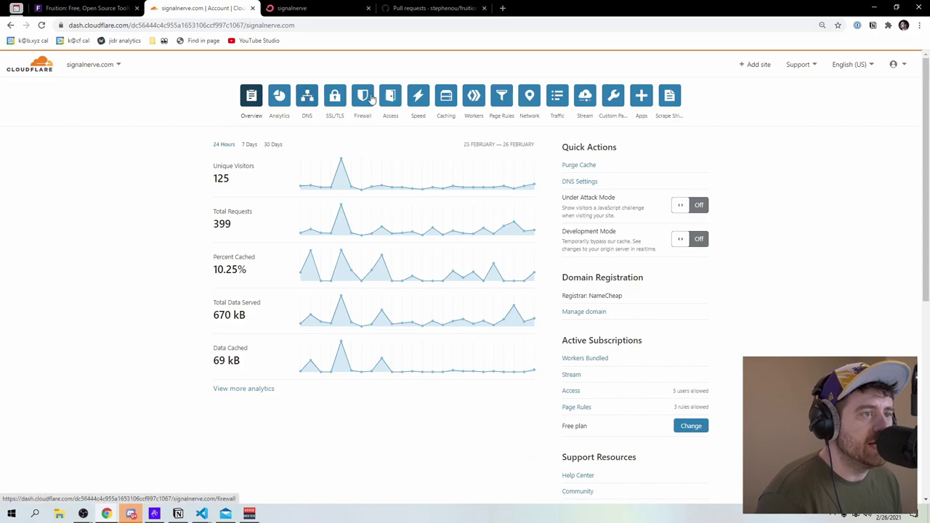
left_click(336, 97)
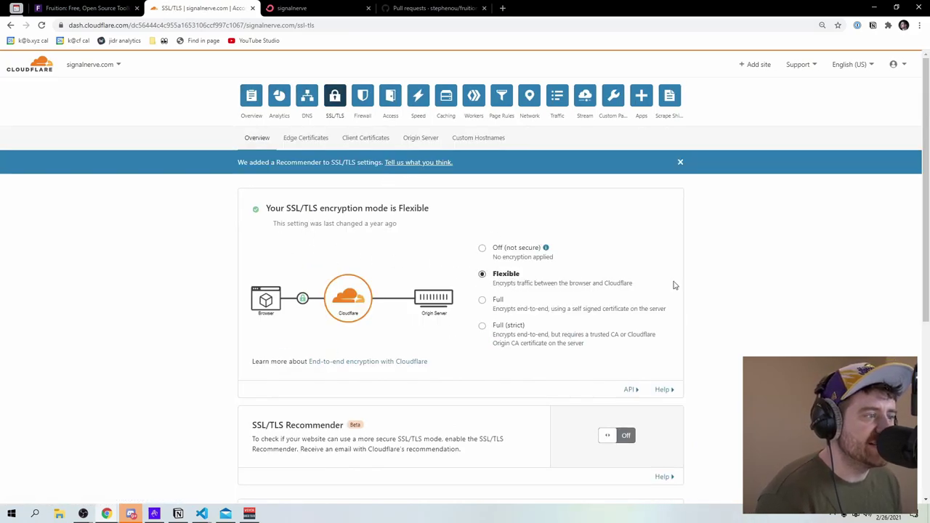
left_click(85, 8)
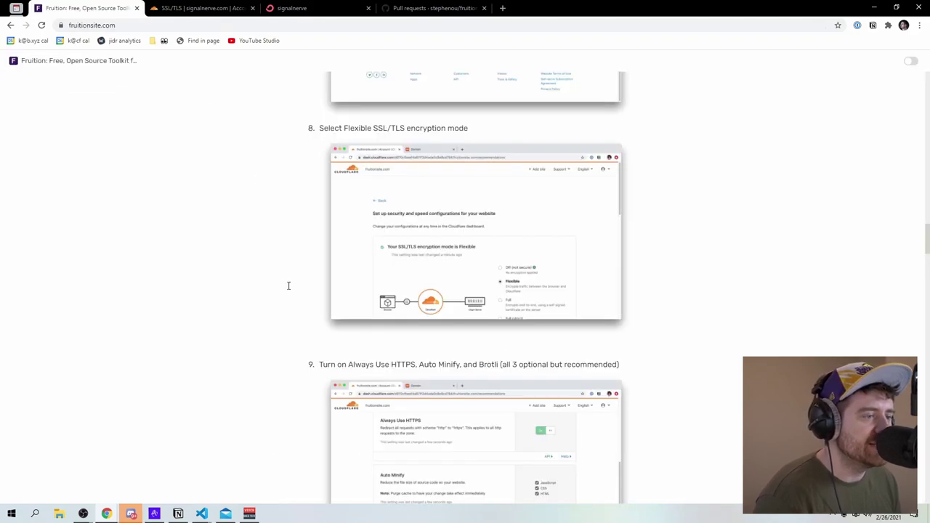
key("ctrl+Tab")
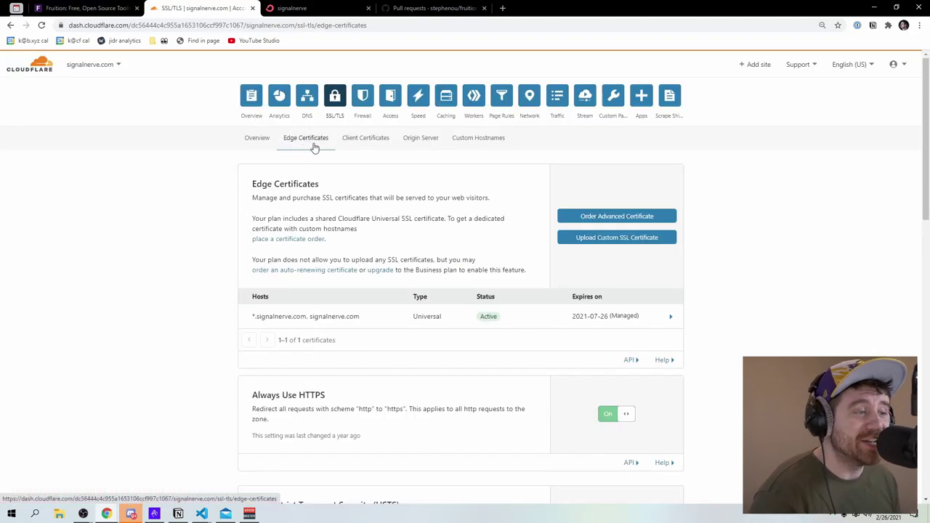
scroll(359, 183, "down", 2)
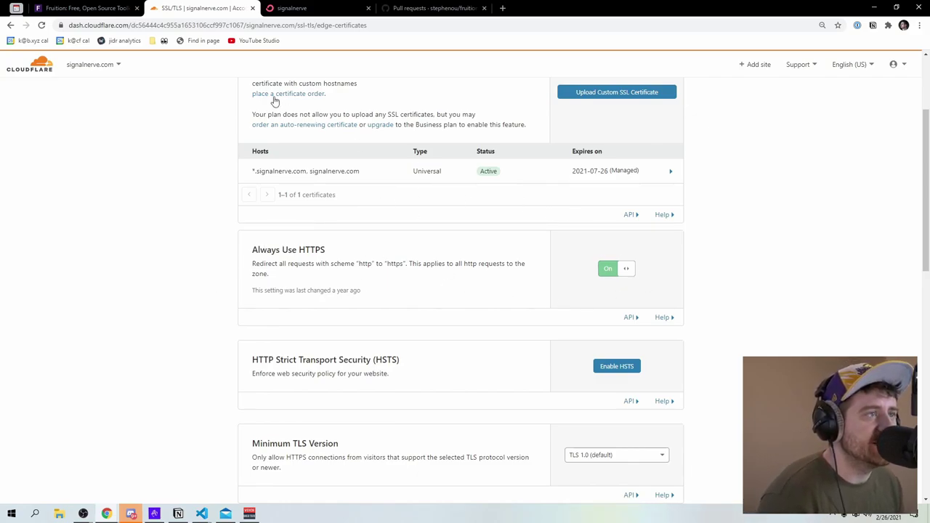
left_click(101, 13)
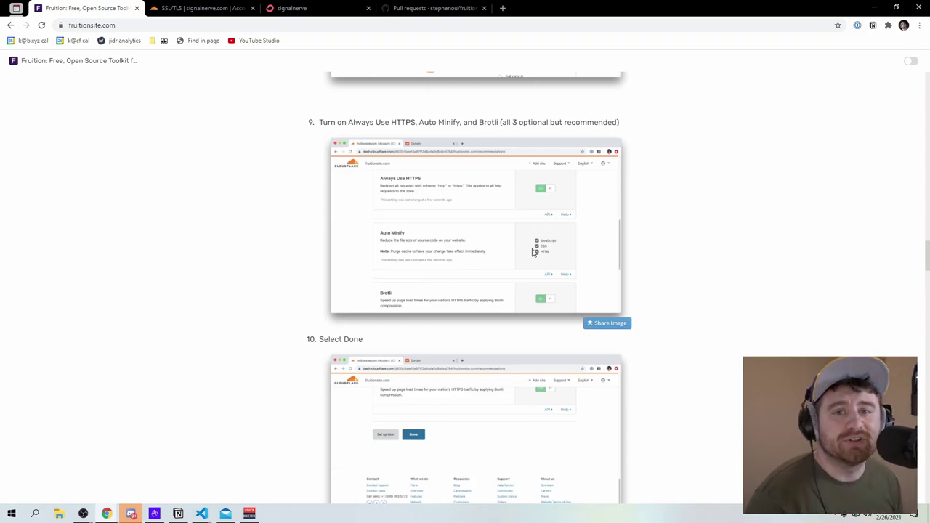
Scroll Fruition's guide through steps 10–17, ending at Create a Worker
scroll(528, 252, "down", 2)
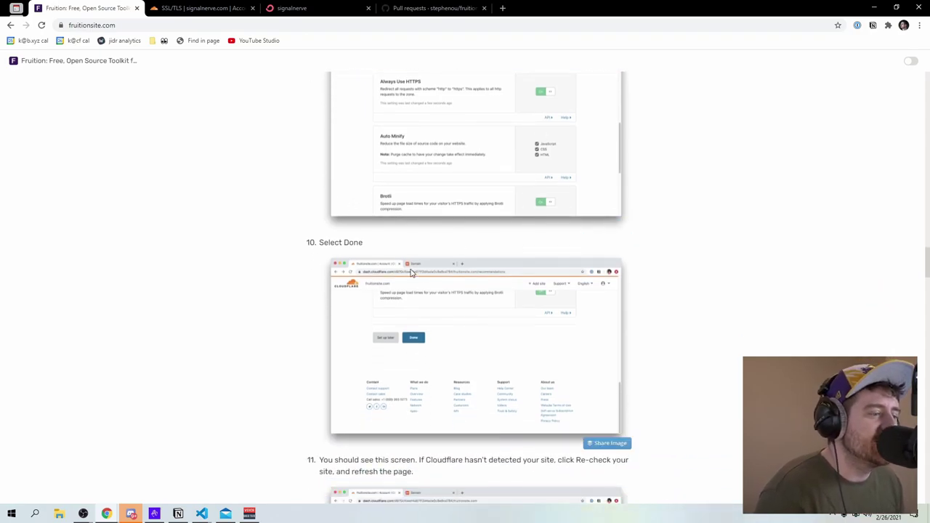
scroll(396, 254, "down", 2)
scroll(590, 272, "down", 1)
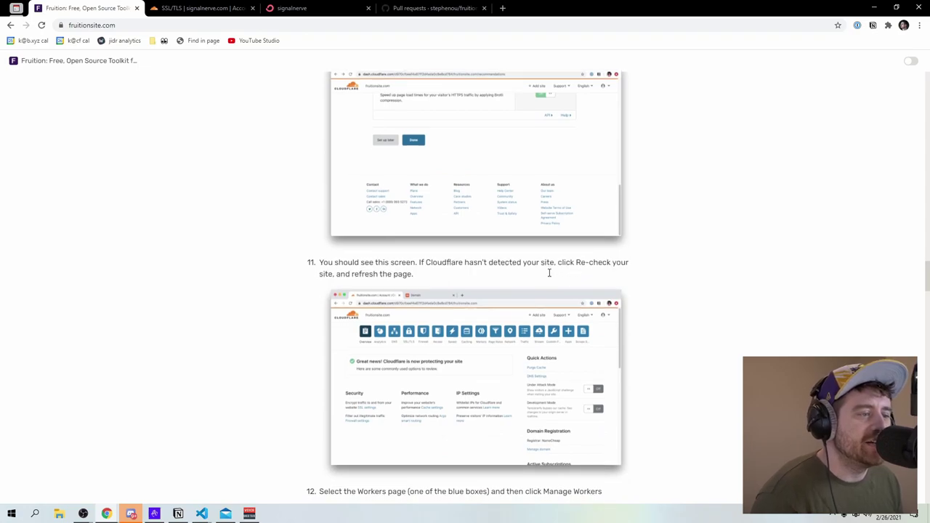
scroll(550, 269, "down", 2)
scroll(390, 231, "down", 4)
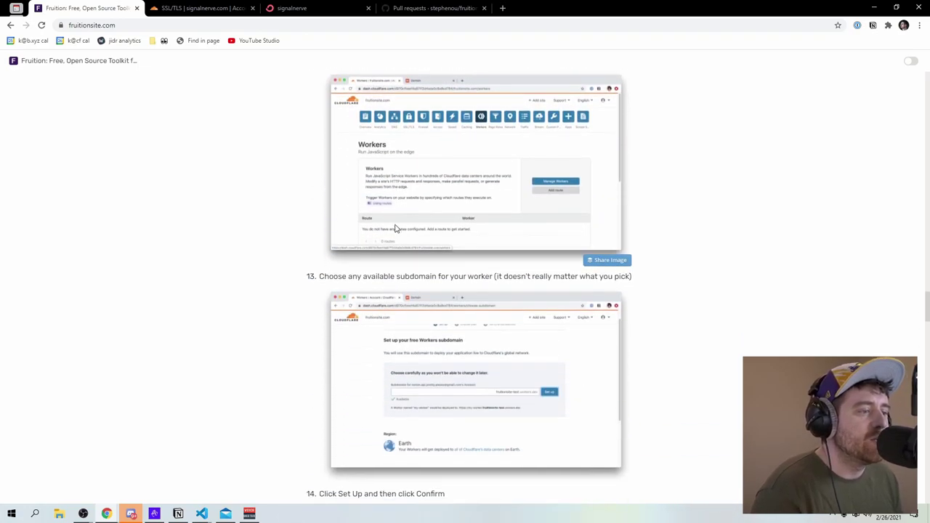
scroll(343, 193, "down", 1)
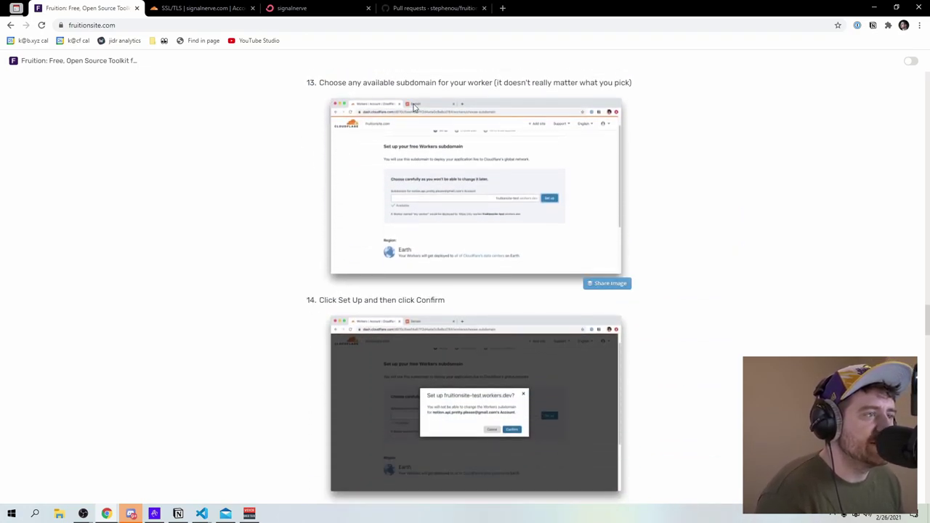
scroll(421, 211, "up", 3)
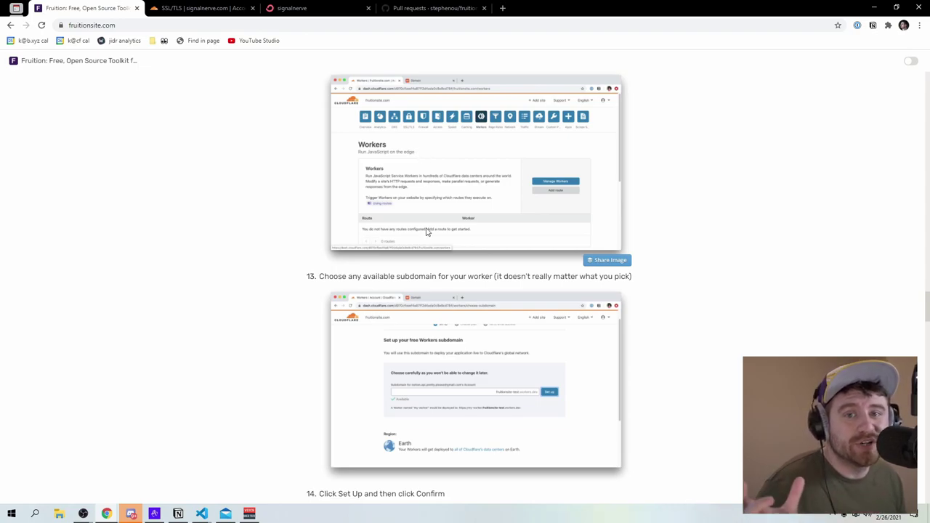
scroll(425, 268, "down", 2)
scroll(429, 263, "down", 1)
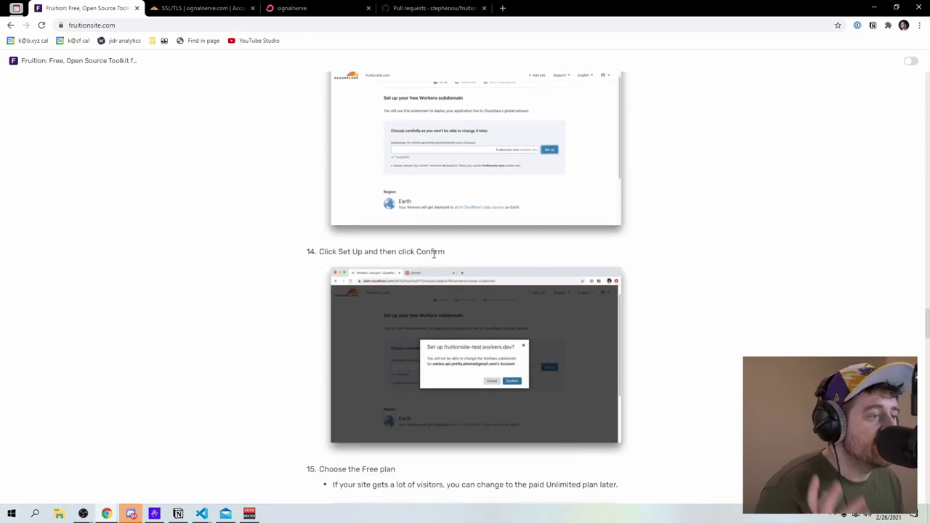
scroll(435, 259, "down", 3)
scroll(515, 222, "down", 4)
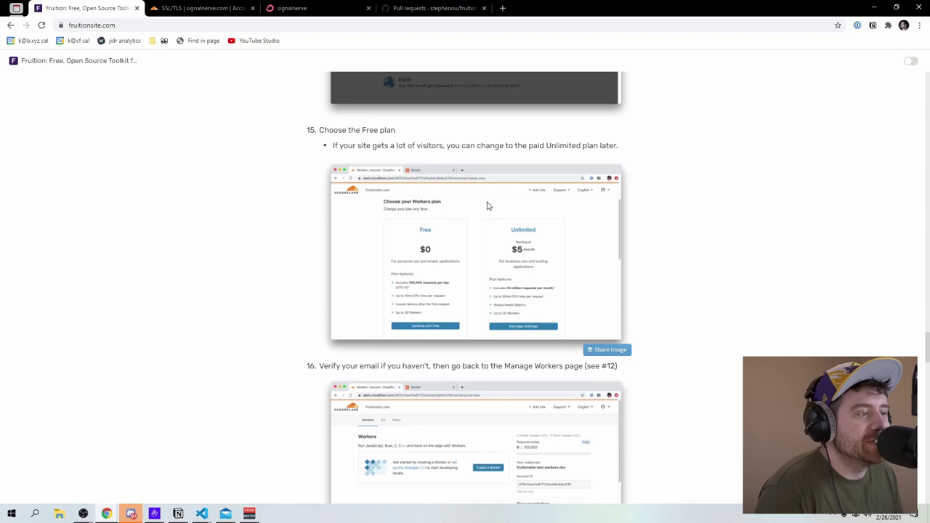
scroll(453, 200, "up", 1)
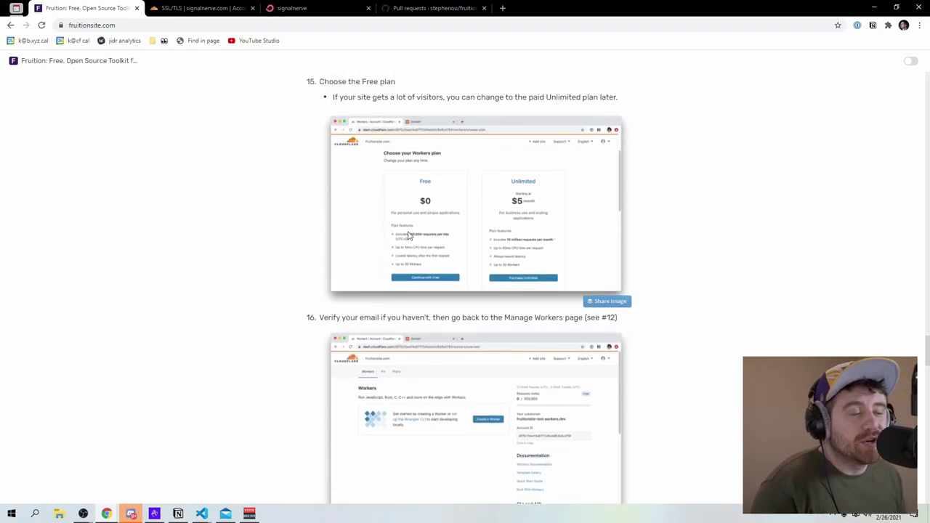
scroll(431, 254, "down", 1)
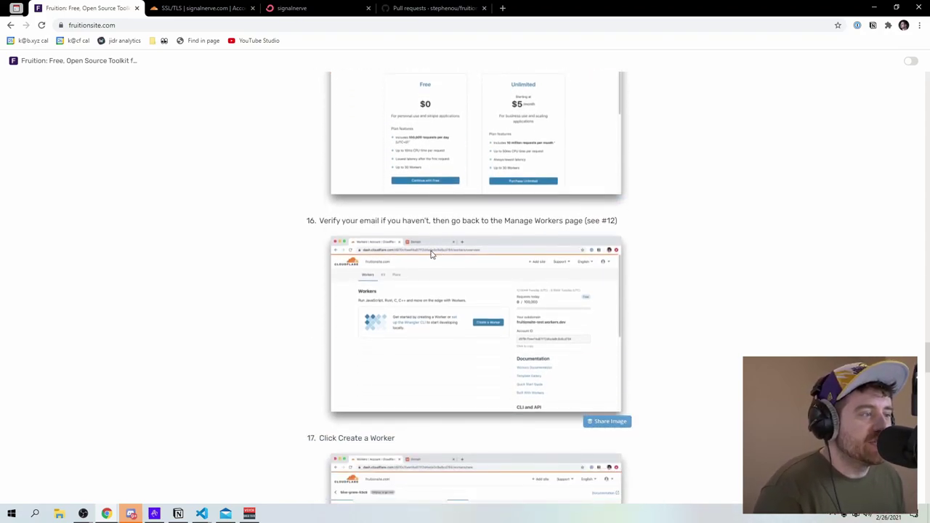
scroll(425, 256, "down", 3)
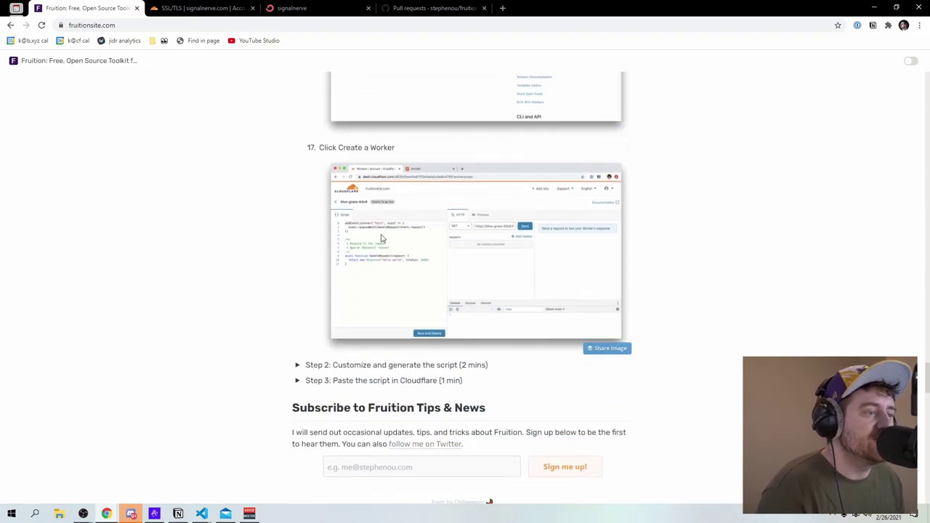
From the Cloudflare account home, open Workers and create a new Worker
left_click(199, 8)
scroll(505, 222, "up", 3)
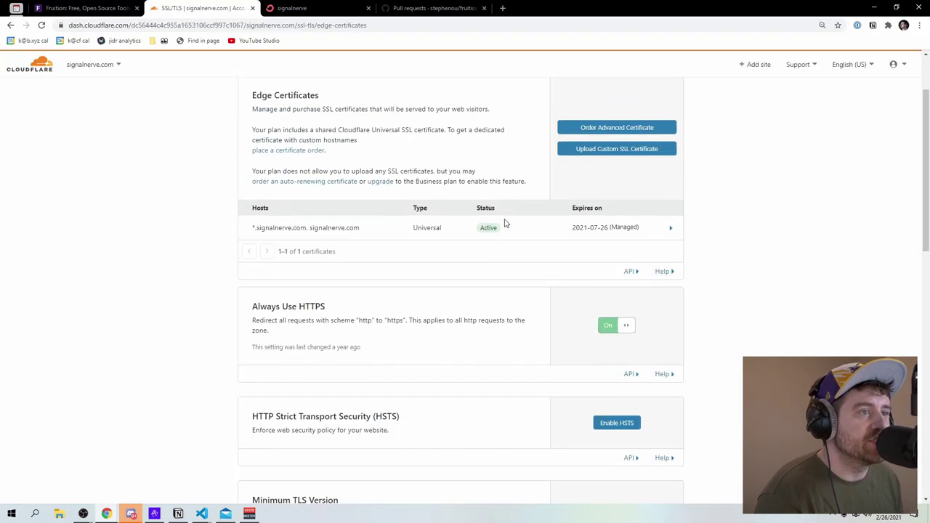
left_click(252, 97)
left_click(28, 72)
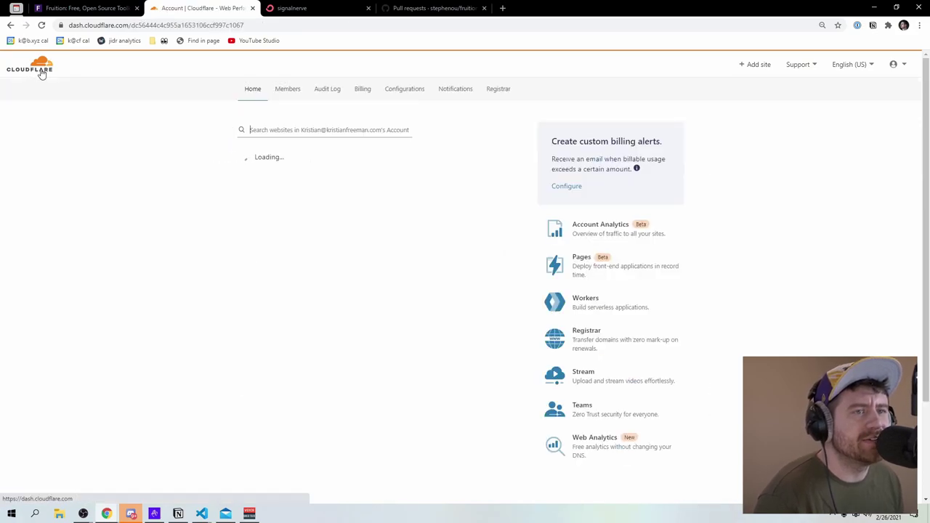
left_click(594, 308)
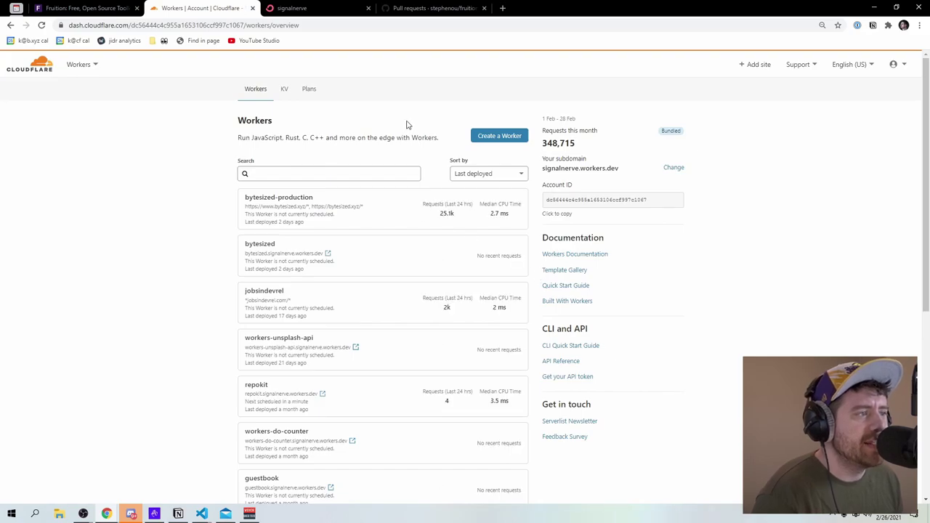
left_click(491, 140)
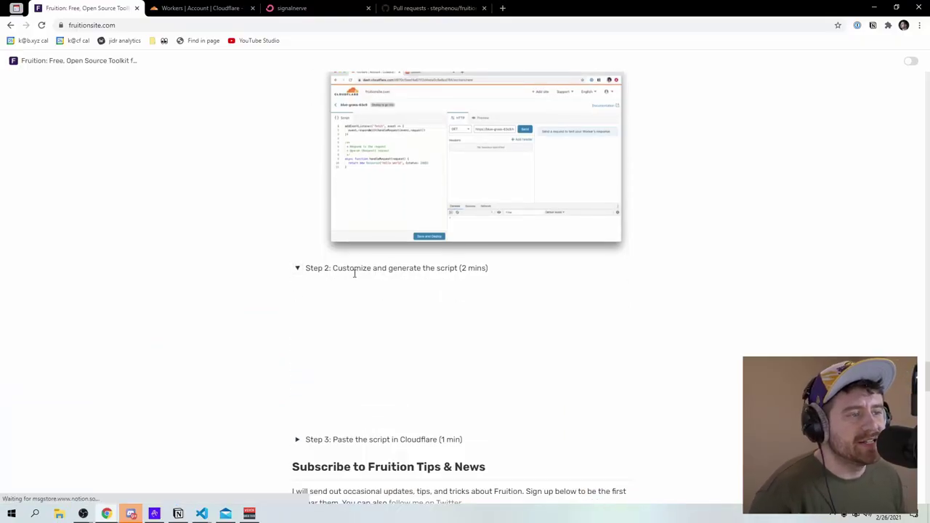
Enter signalnerve.com as Your Domain and paste the Notion page's copied public link as Notion URL
scroll(268, 270, "down", 1)
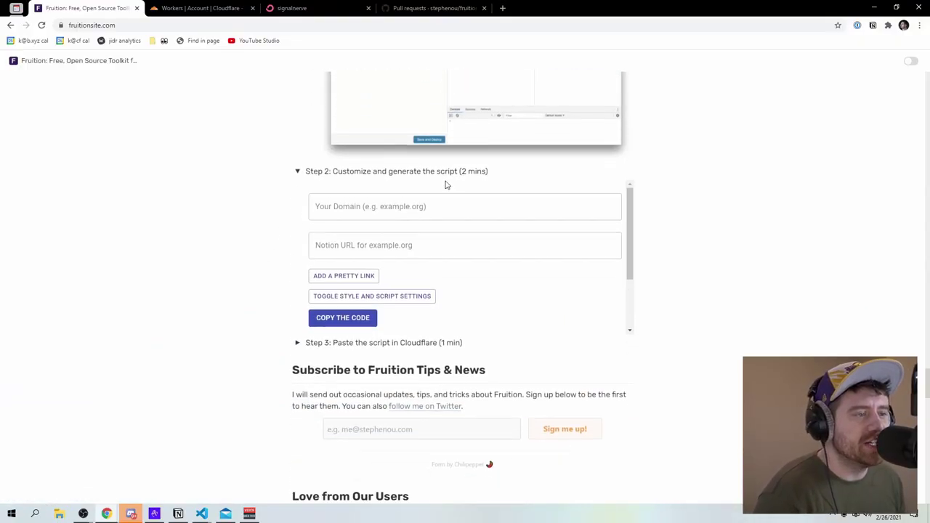
left_click(429, 206)
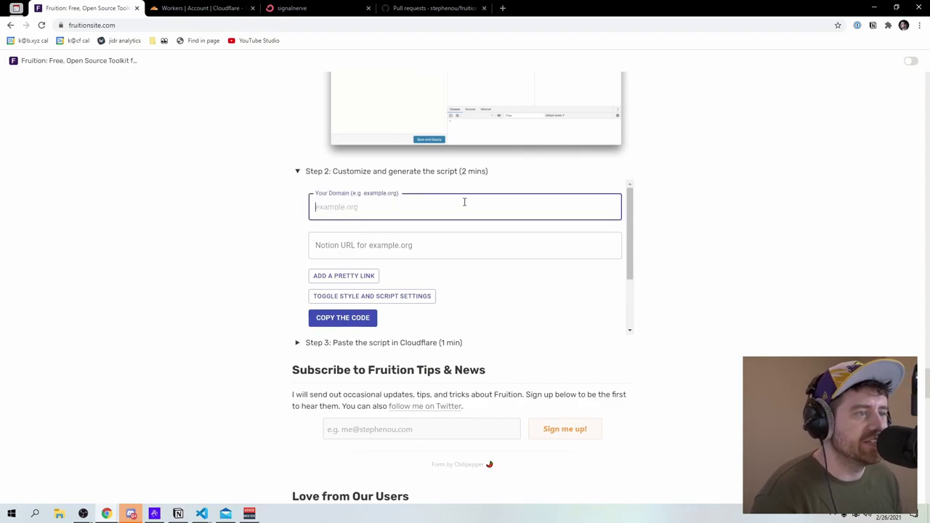
type("signalnerve")
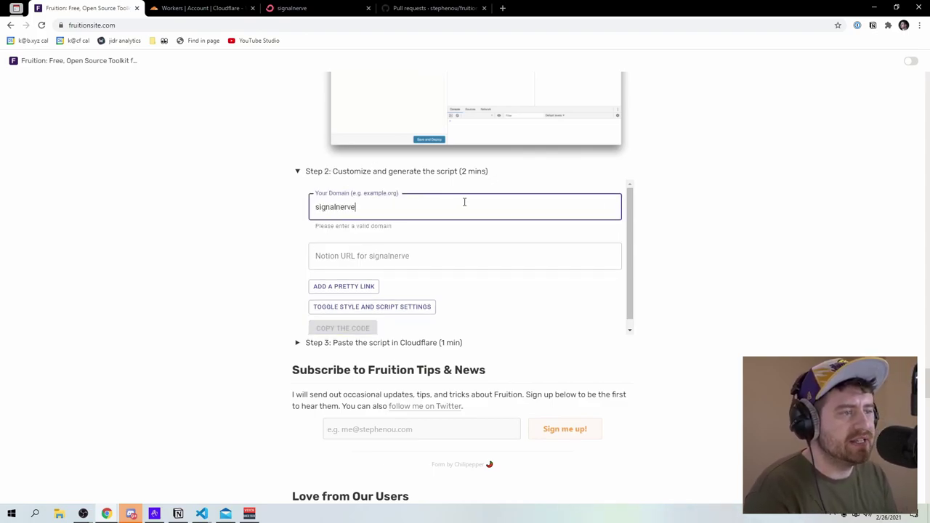
type(".com")
left_click(372, 241)
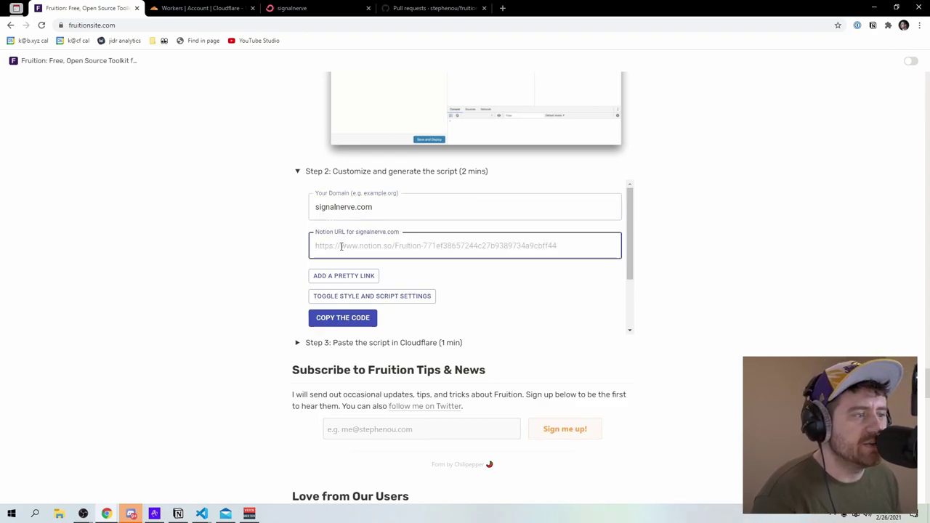
key("alt+Tab")
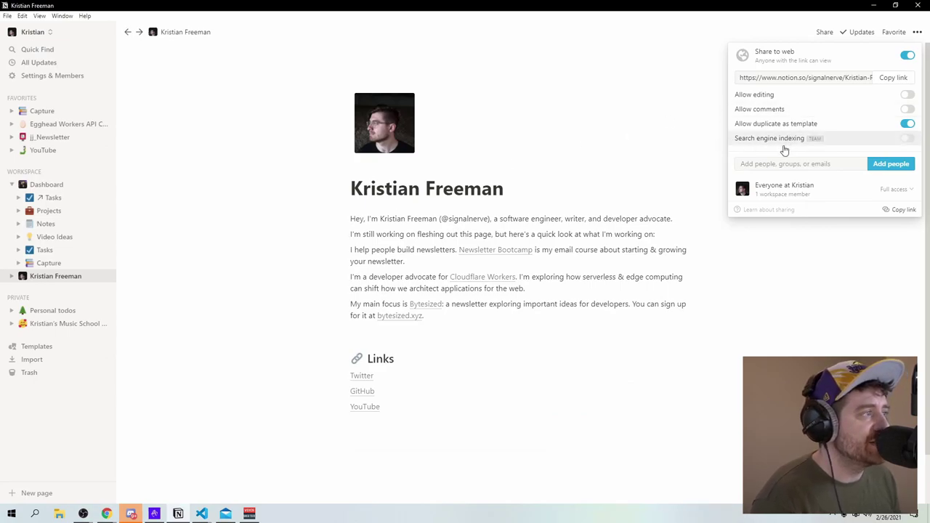
left_click(891, 78)
key("alt+Tab")
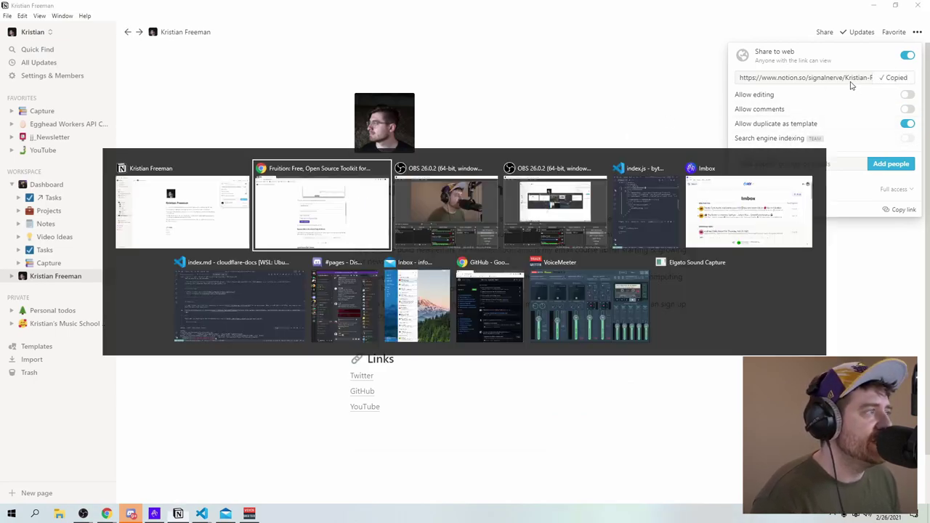
key("ctrl+v")
left_click(423, 283)
Show the style and script settings, add a Pretty Link entry, then remove it
scroll(409, 264, "up", 1)
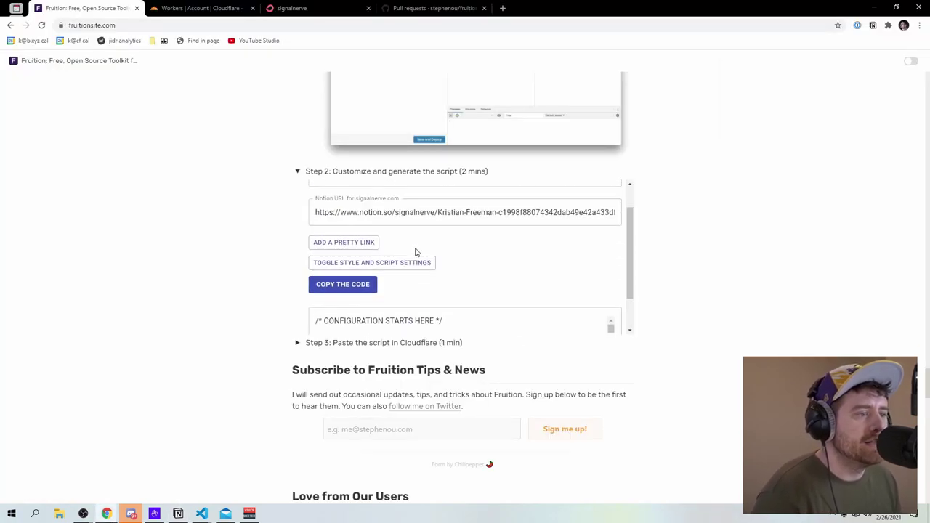
left_click(366, 266)
scroll(496, 251, "down", 3)
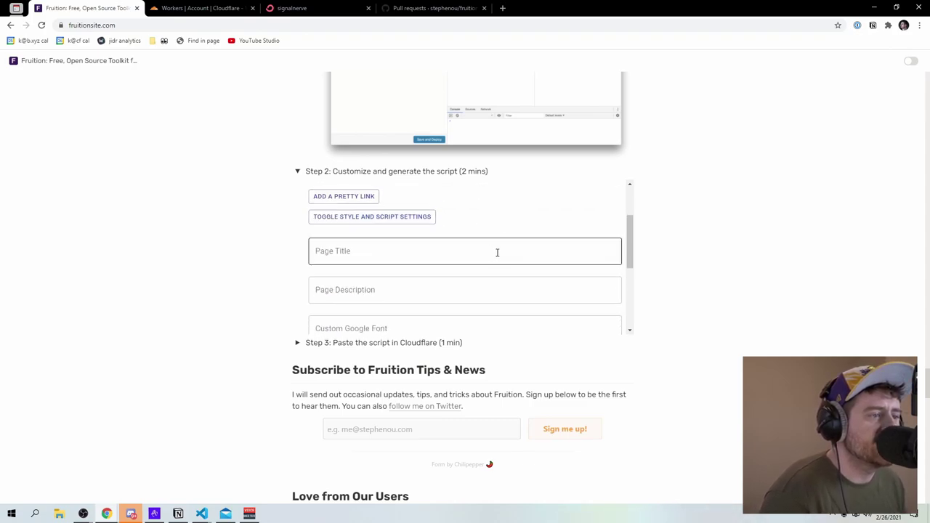
scroll(377, 270, "up", 2)
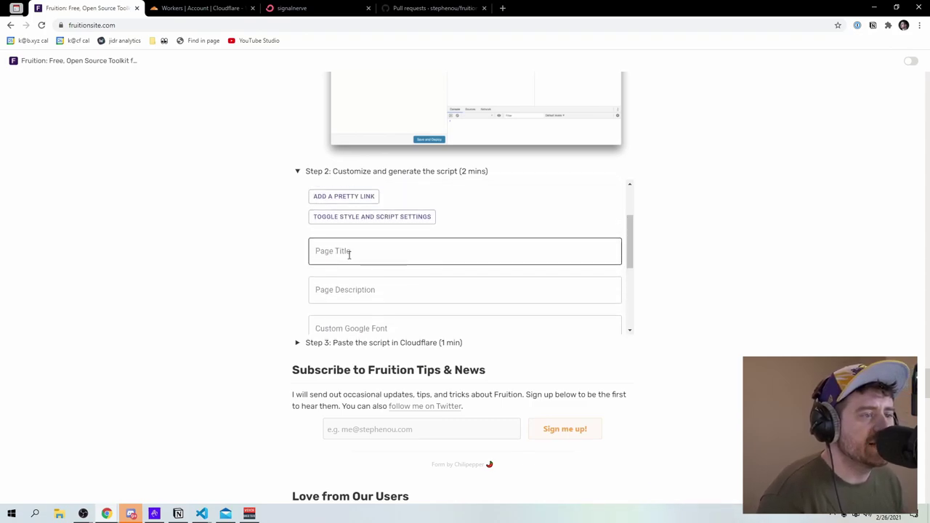
scroll(356, 247, "down", 1)
scroll(364, 278, "down", 1)
scroll(363, 276, "up", 2)
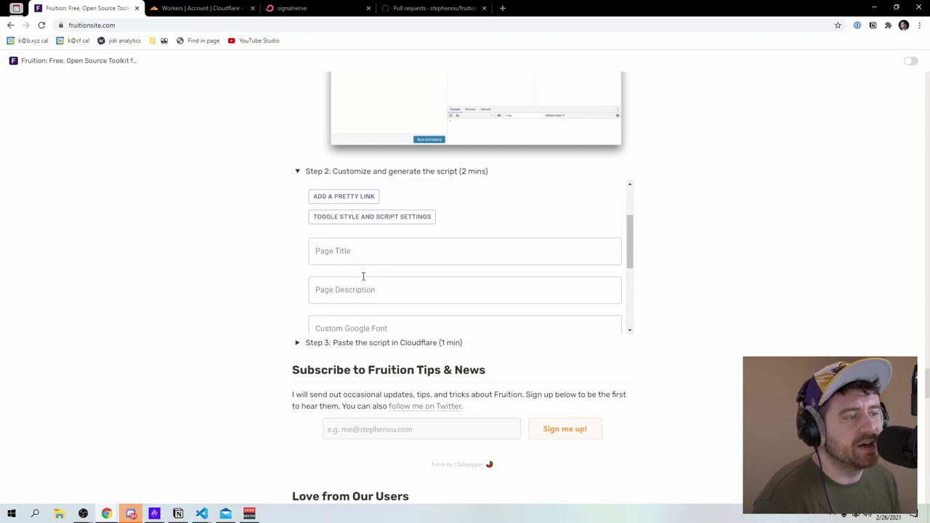
scroll(348, 273, "up", 2)
left_click(351, 277)
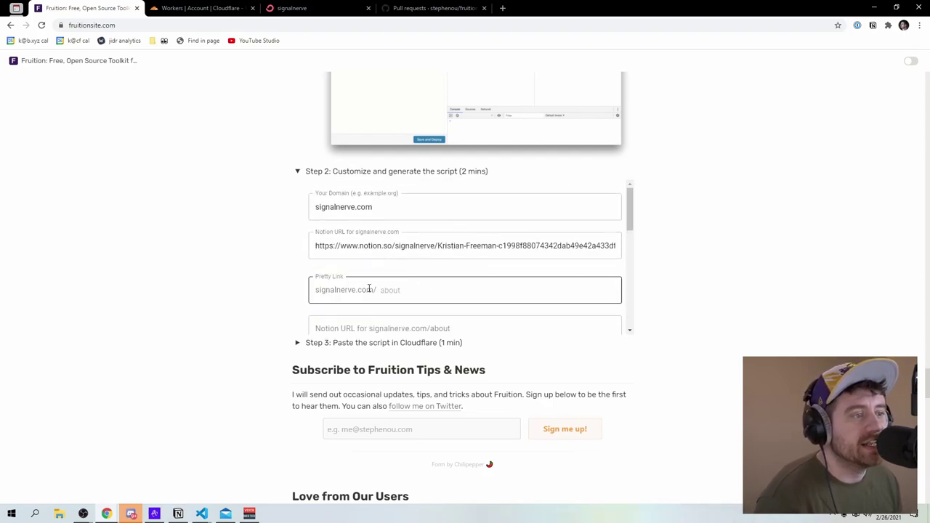
left_click(383, 289)
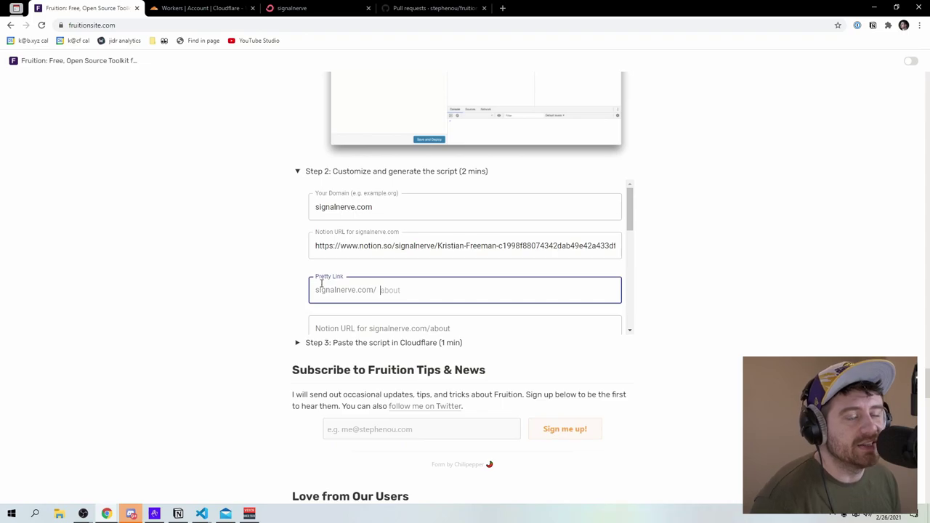
scroll(356, 277, "down", 1)
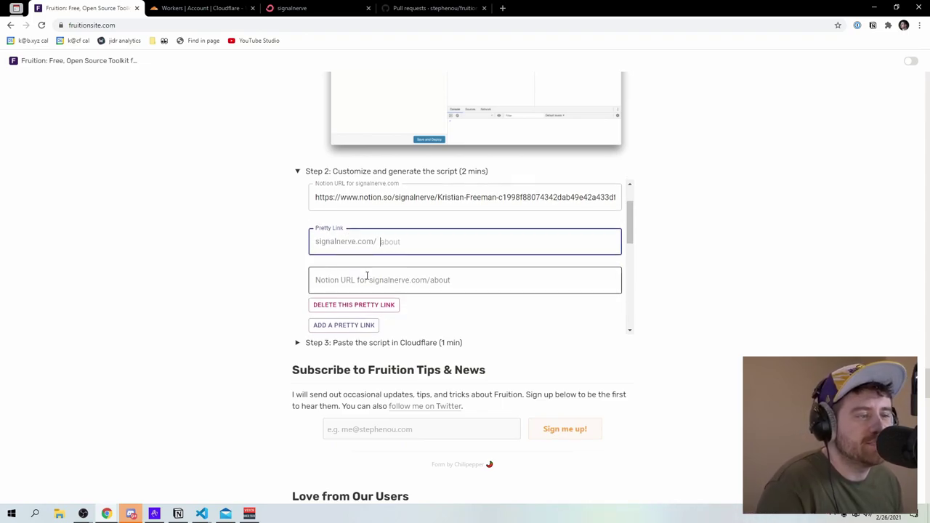
left_click(359, 308)
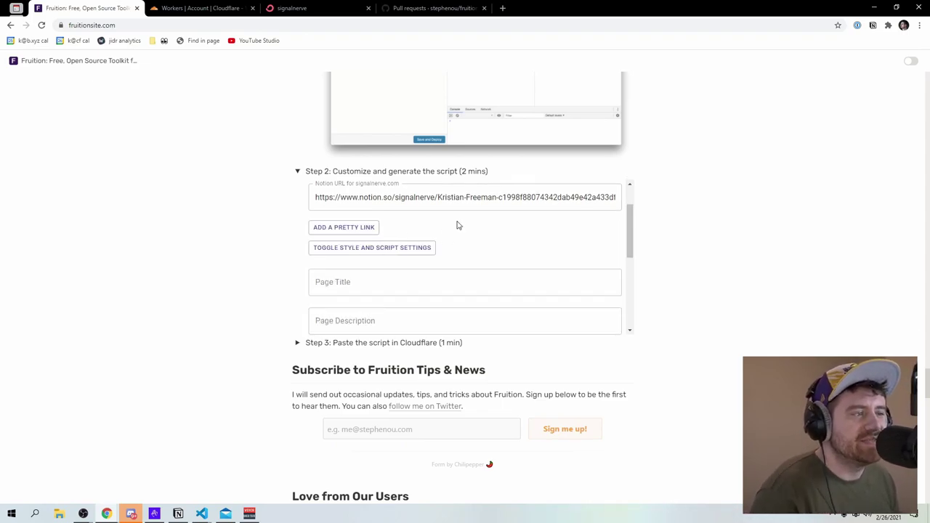
Copy the generated Worker script and expand Step 3: Paste the script in Cloudflare
scroll(457, 226, "up", 1)
scroll(440, 235, "down", 4)
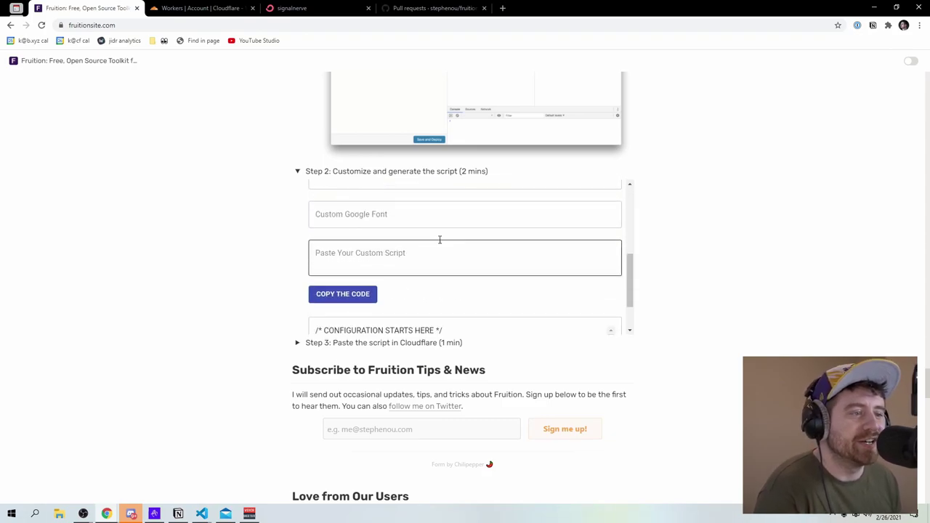
scroll(428, 241, "down", 1)
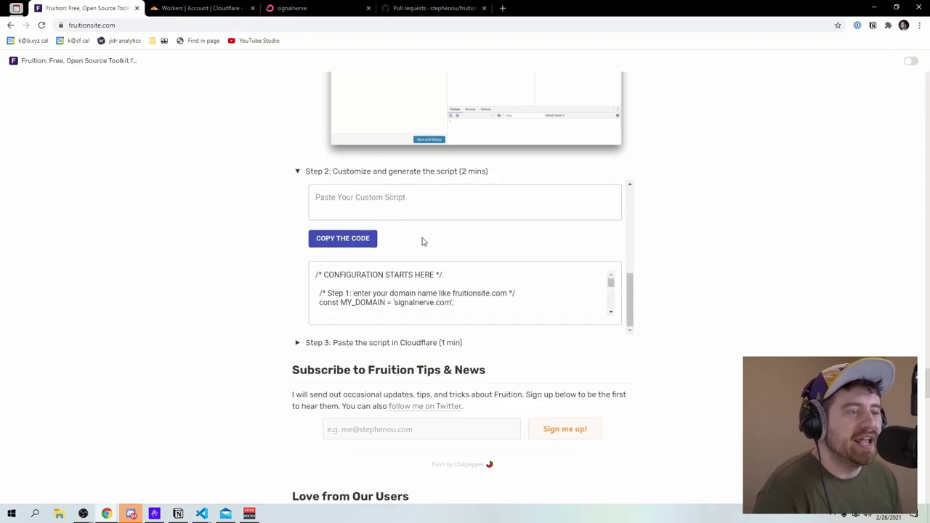
left_click(356, 238)
left_click(338, 312)
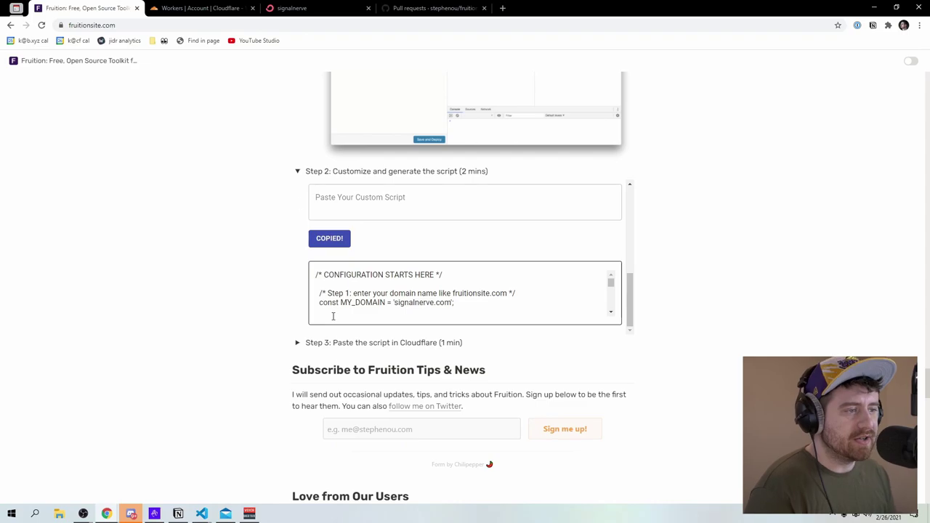
left_click(298, 343)
scroll(385, 301, "down", 4)
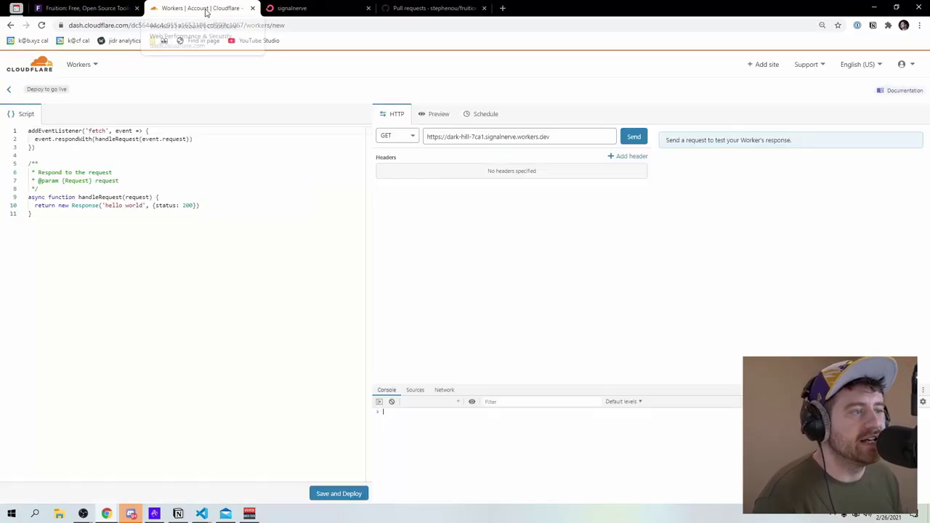
Replace the Worker editor's starter hello-world code with the pasted Fruition script
left_click_drag(121, 240, 32, 112)
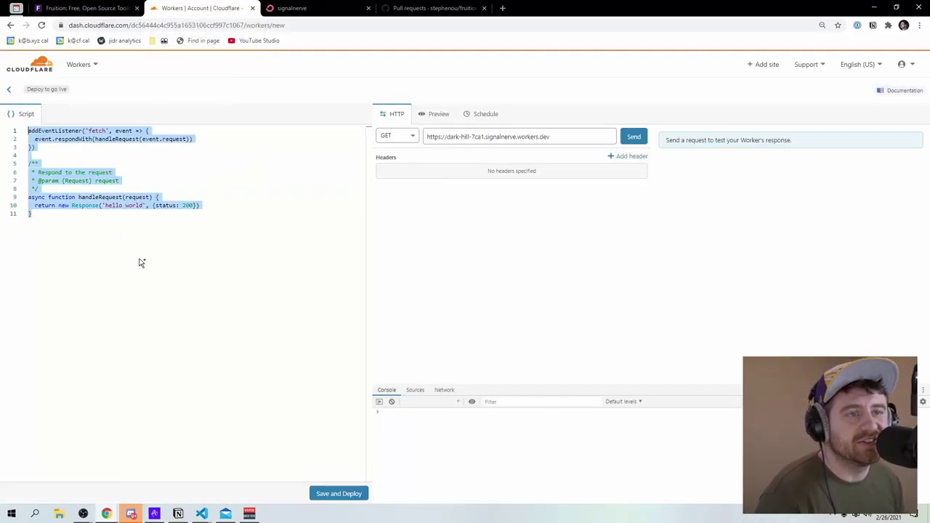
key("ctrl+v")
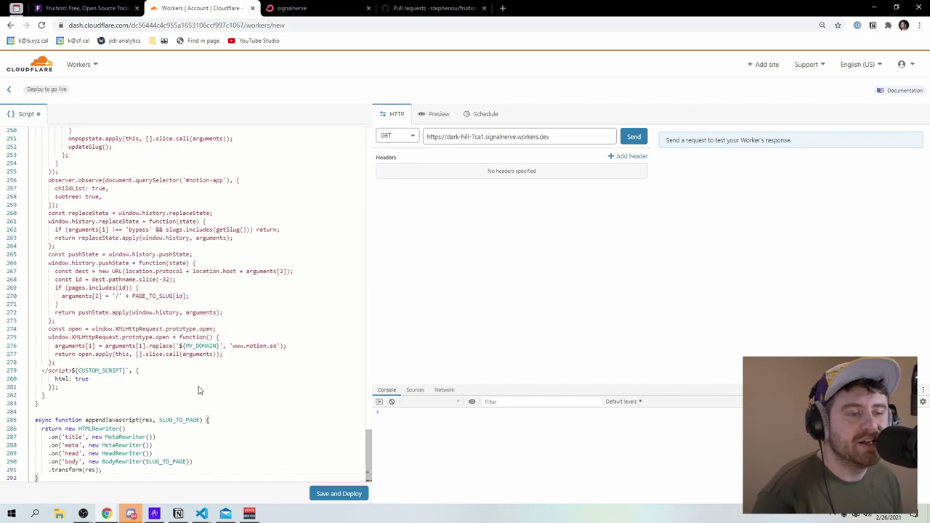
scroll(204, 398, "up", 6)
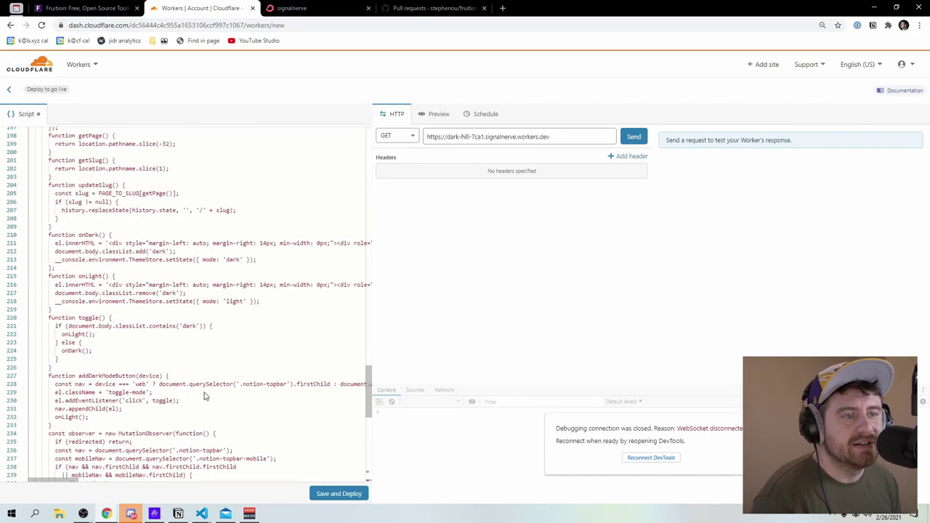
scroll(207, 396, "down", 5)
scroll(213, 387, "down", 2)
scroll(214, 381, "up", 20)
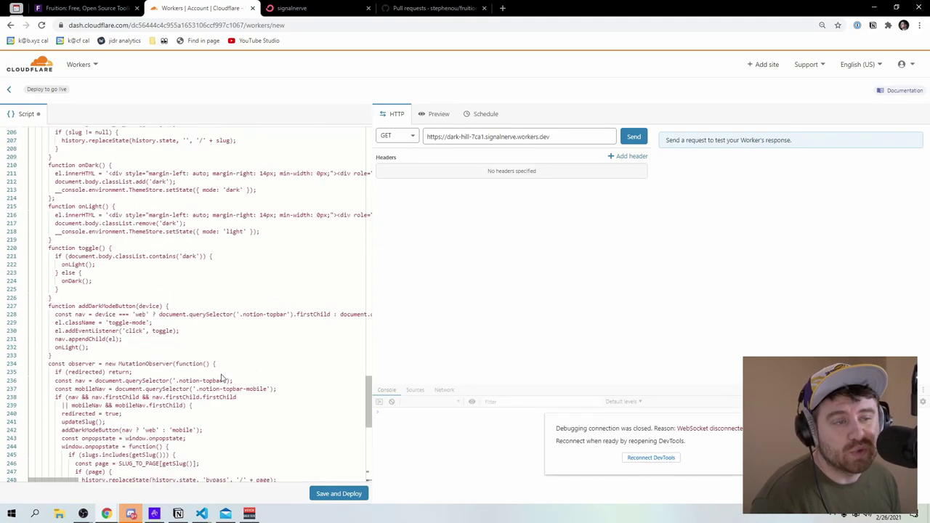
scroll(211, 372, "up", 16)
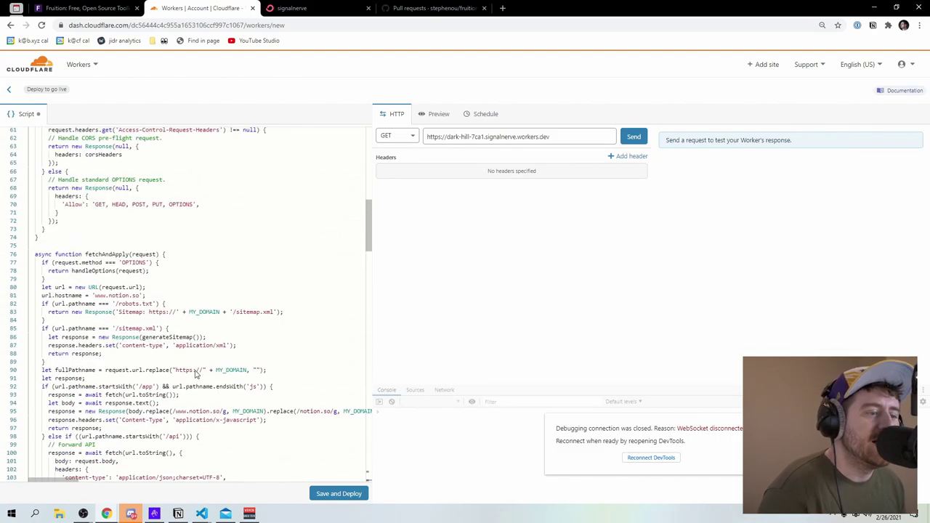
Rename the Worker to signalnerve-notion, then save and deploy it
left_click(337, 493)
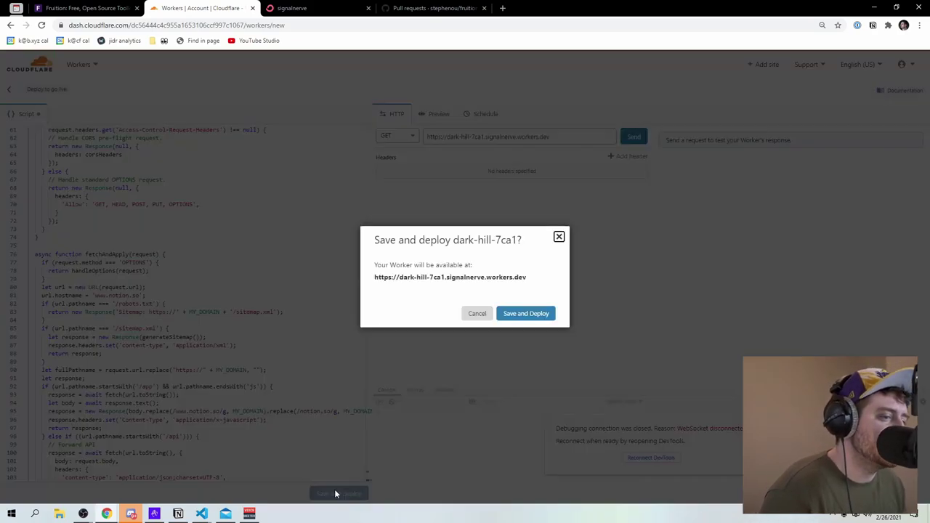
left_click(559, 237)
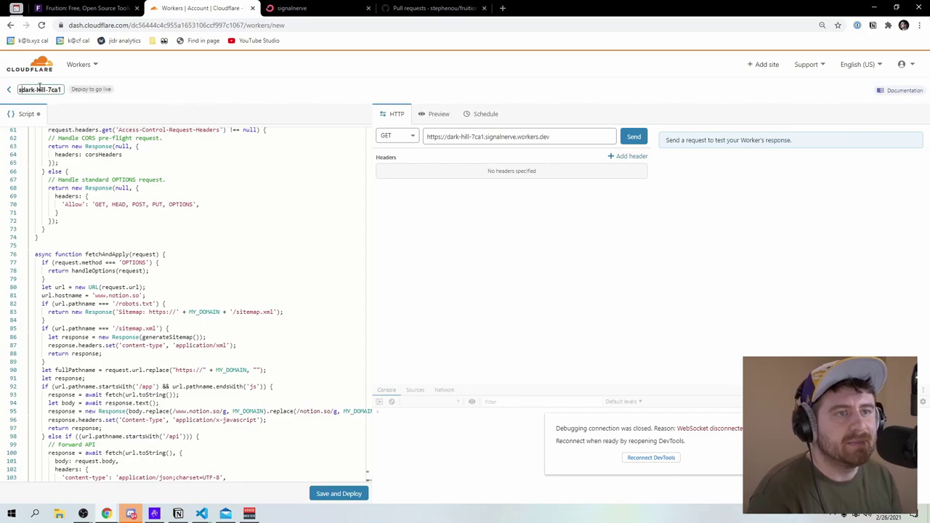
key("ctrl+a")
key("BackSpace")
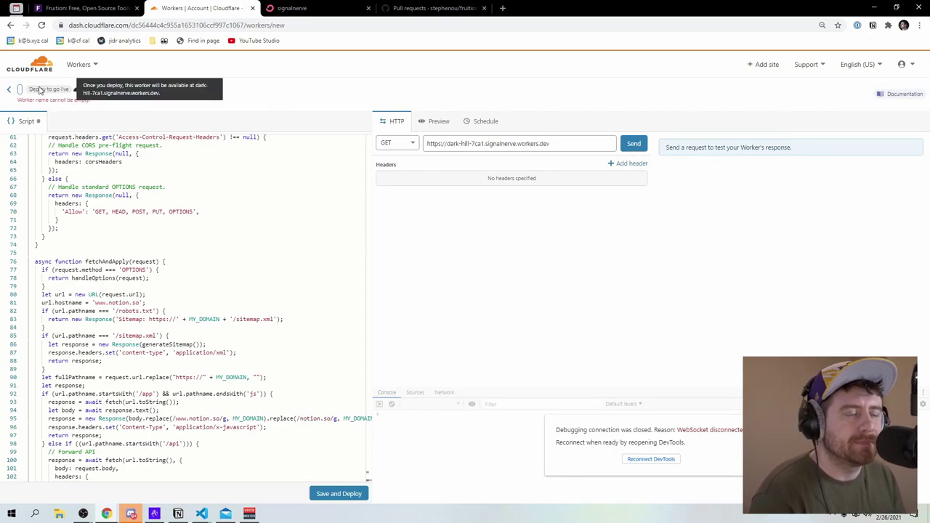
type("signalnerve-notion")
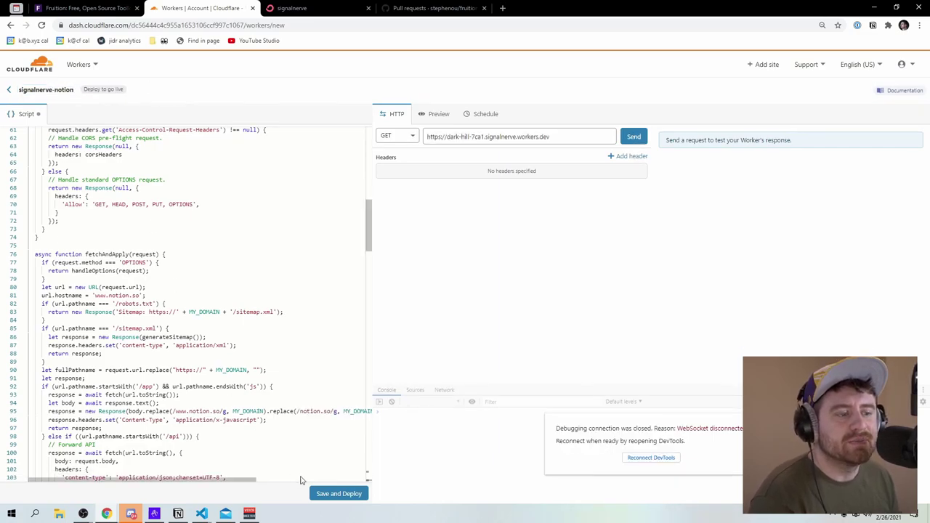
left_click(354, 494)
left_click(543, 317)
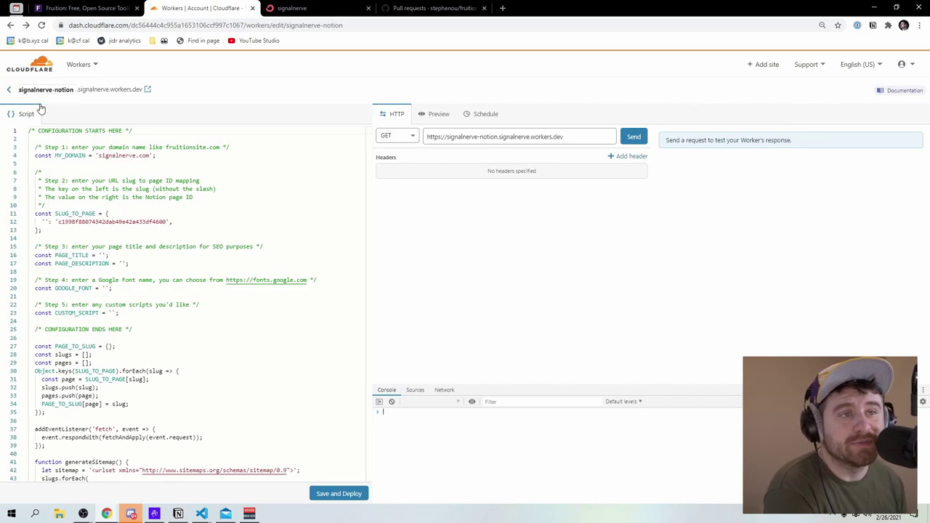
Go from the account home to the signalnerve.com site's Workers routes page
left_click(48, 71)
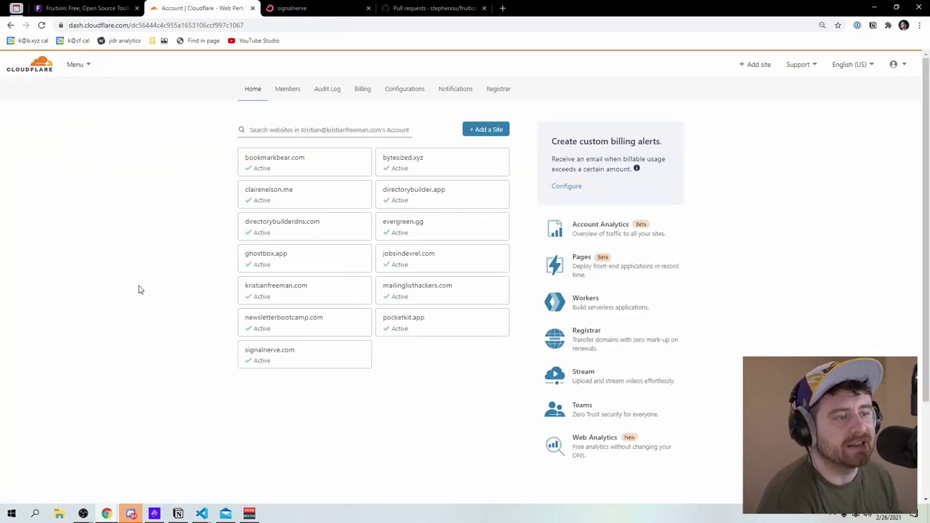
left_click(318, 363)
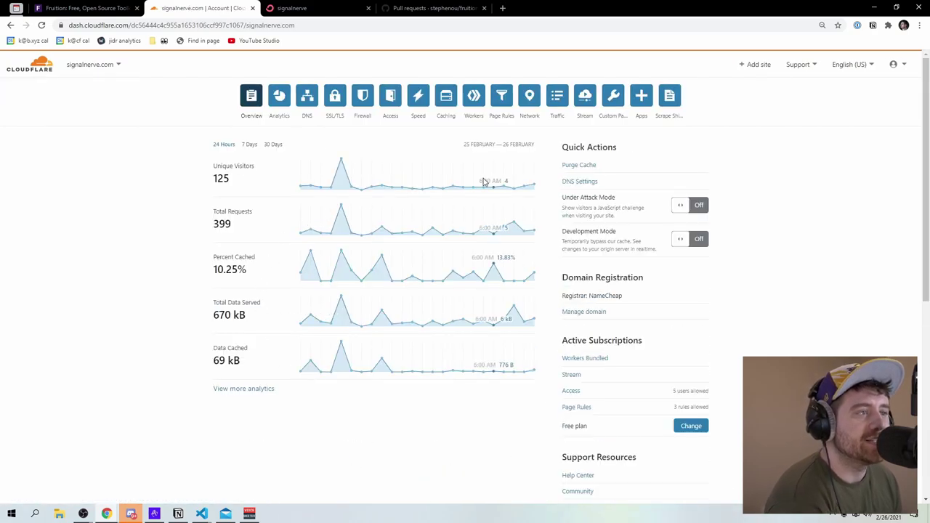
left_click(473, 96)
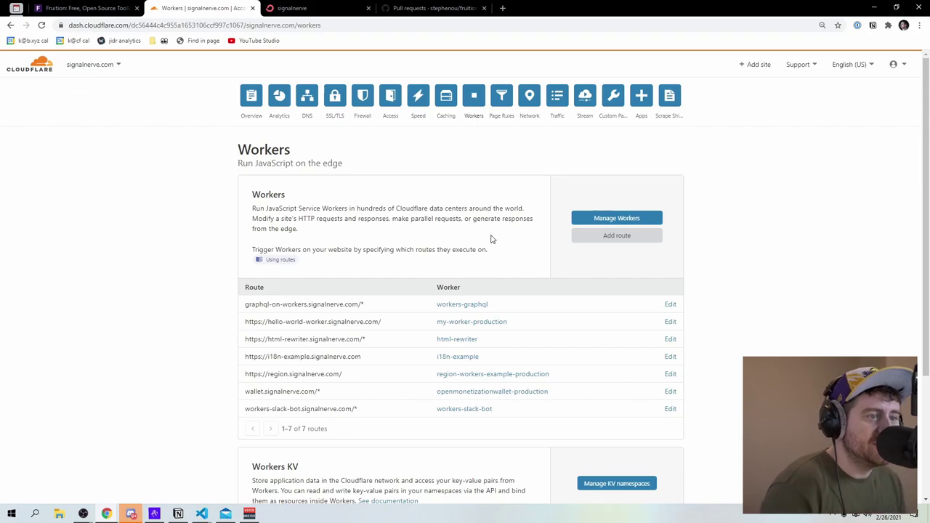
left_click(614, 242)
type("https://si")
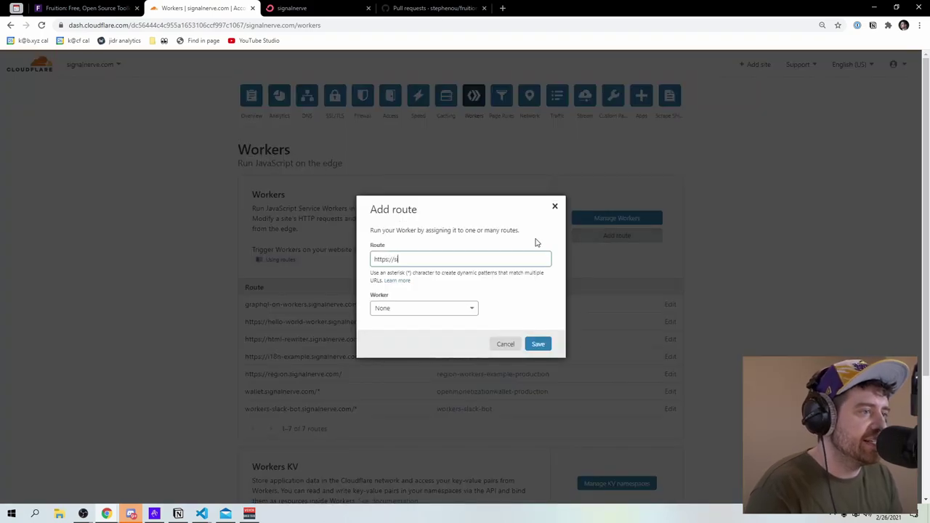
type("gnalnerve.com/")
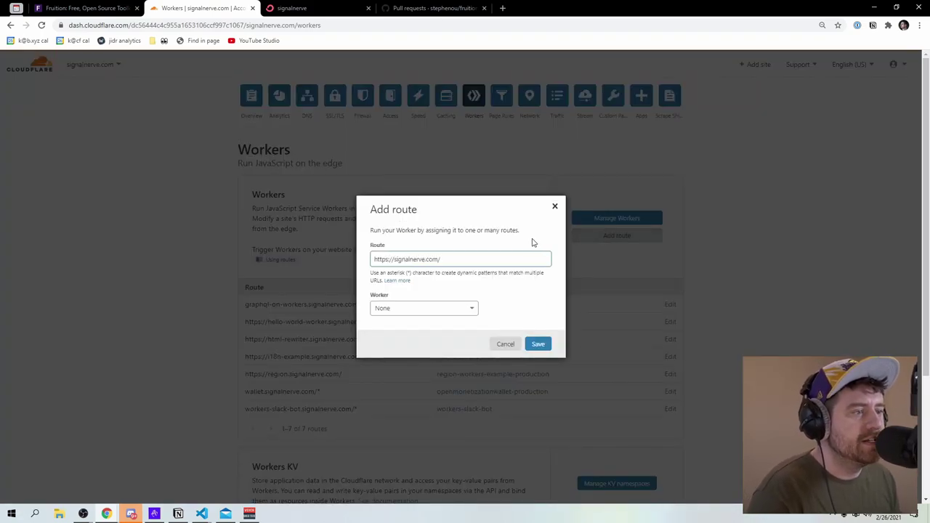
left_click(427, 309)
scroll(441, 355, "down", 2)
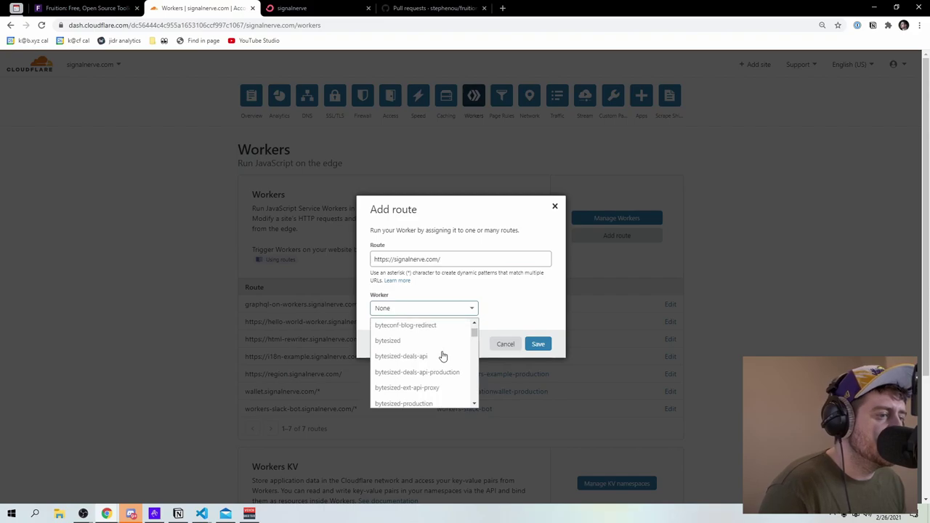
scroll(442, 355, "down", 10)
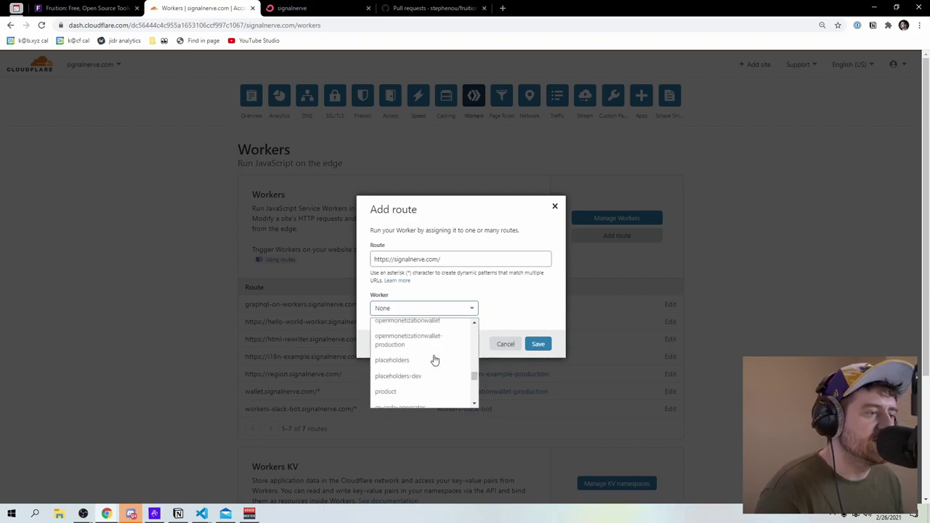
scroll(434, 359, "down", 5)
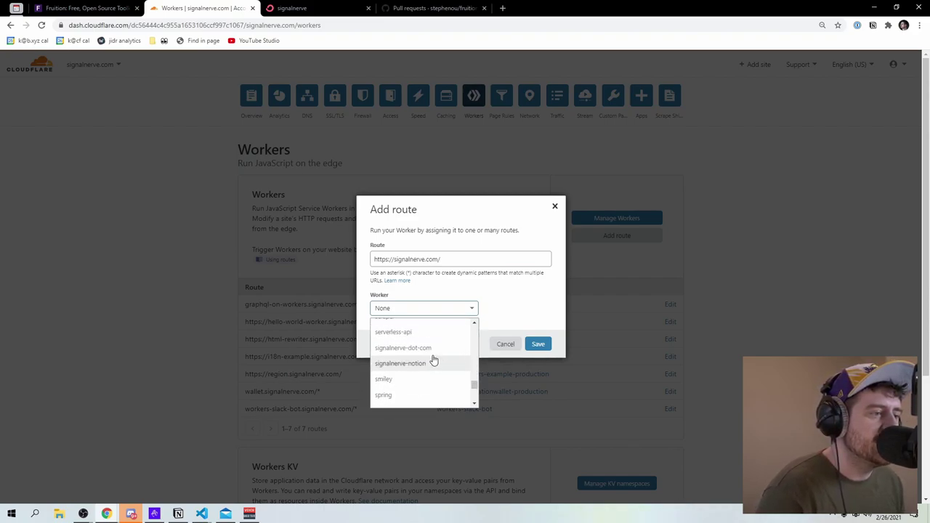
left_click(431, 362)
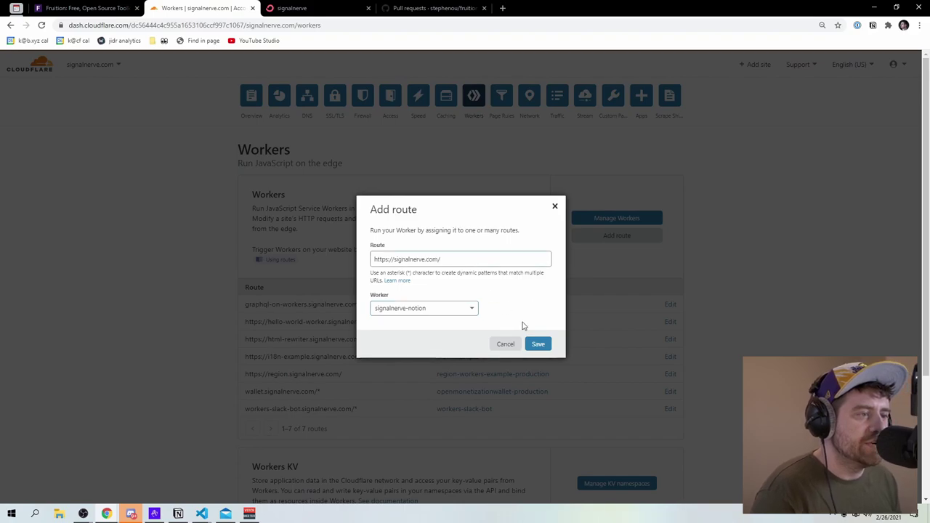
left_click(538, 344)
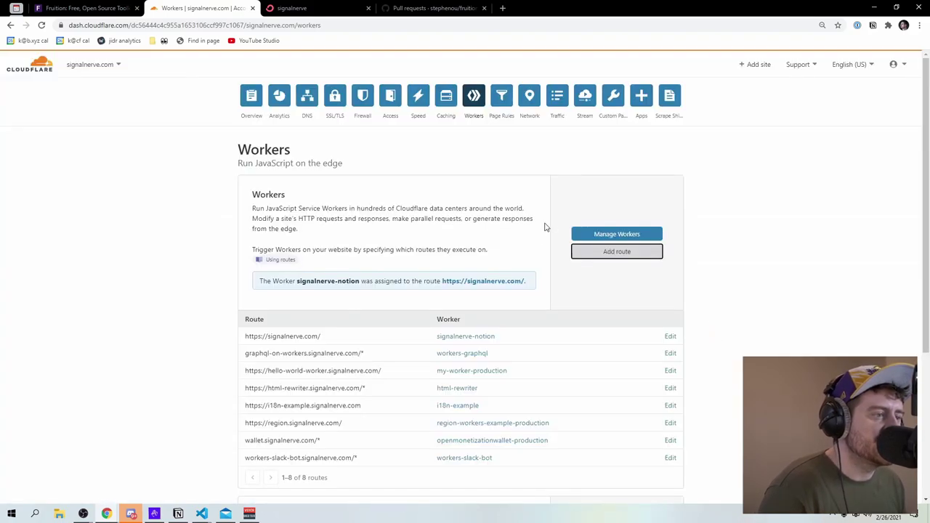
Load signalnerve.com in a new tab, then close it to return to Cloudflare
key("ctrl+t")
type("signal")
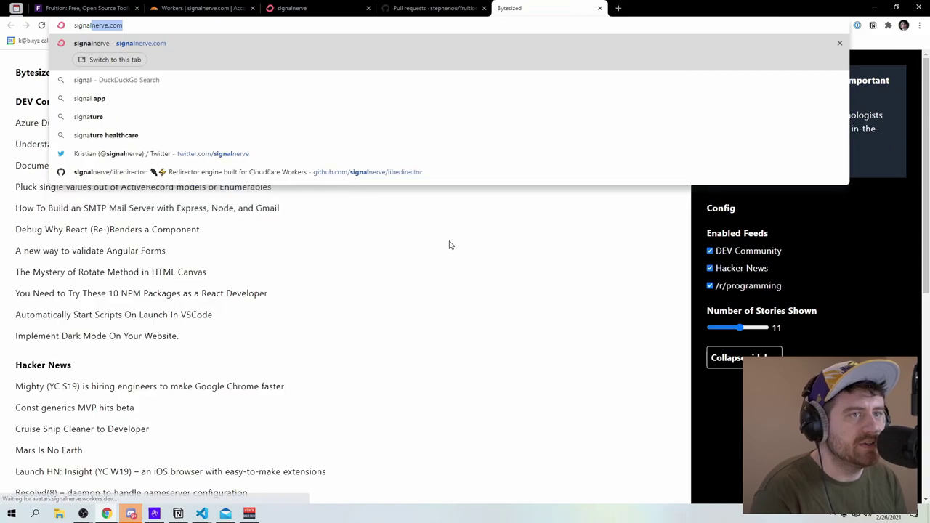
key("Return")
key("ctrl+w")
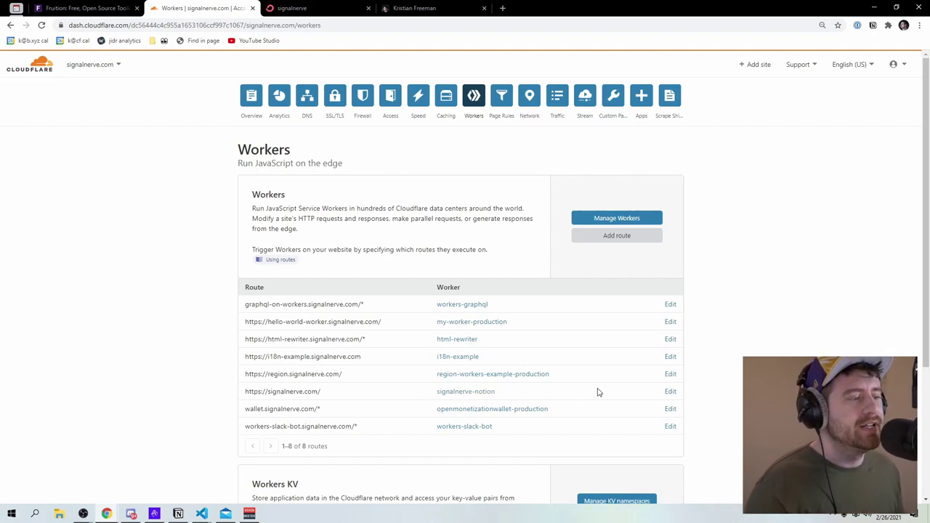
left_click(670, 391)
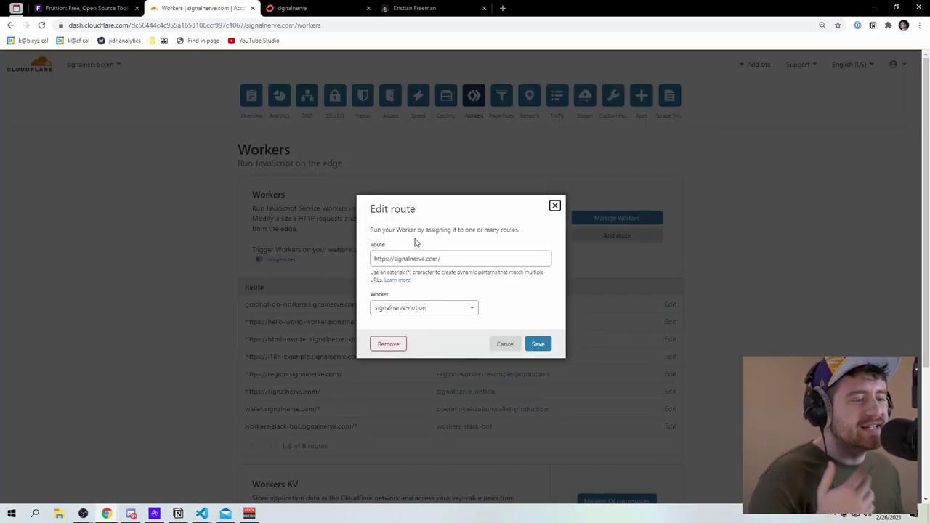
left_click(435, 255)
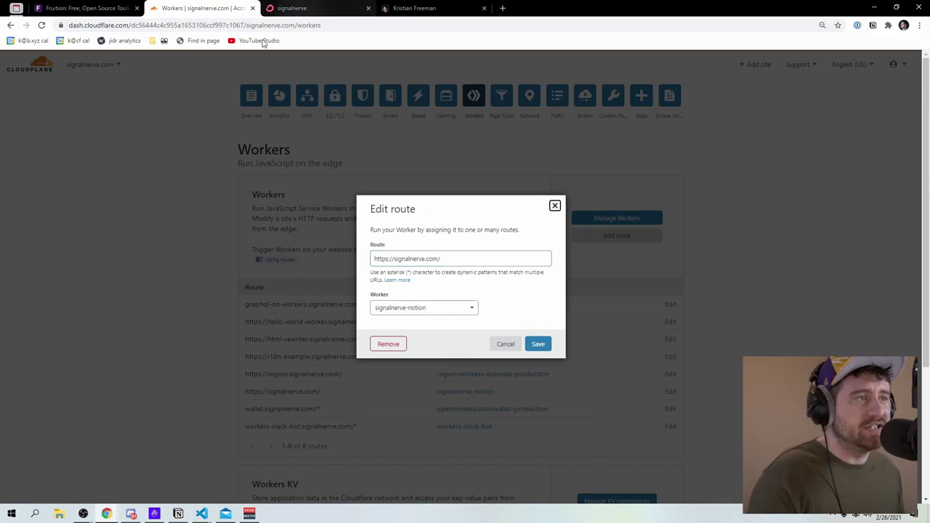
left_click(418, 8)
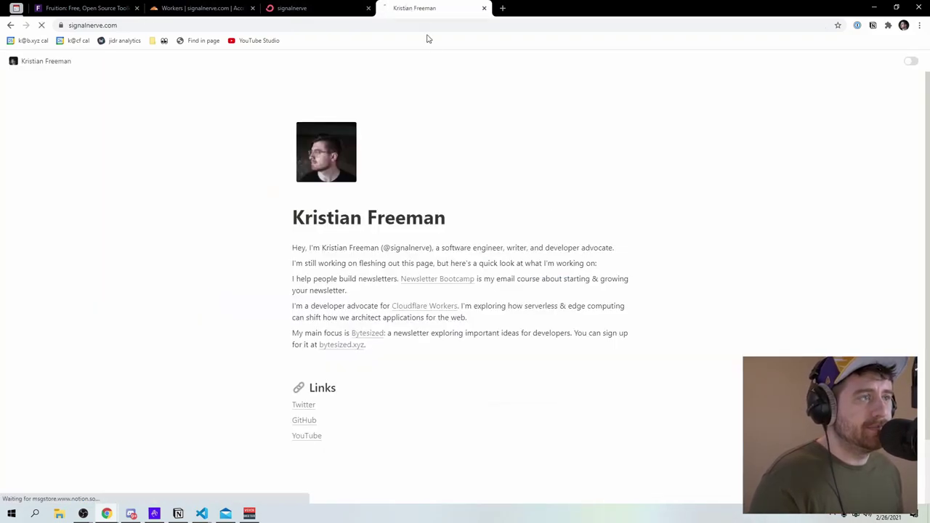
key("ctrl+r")
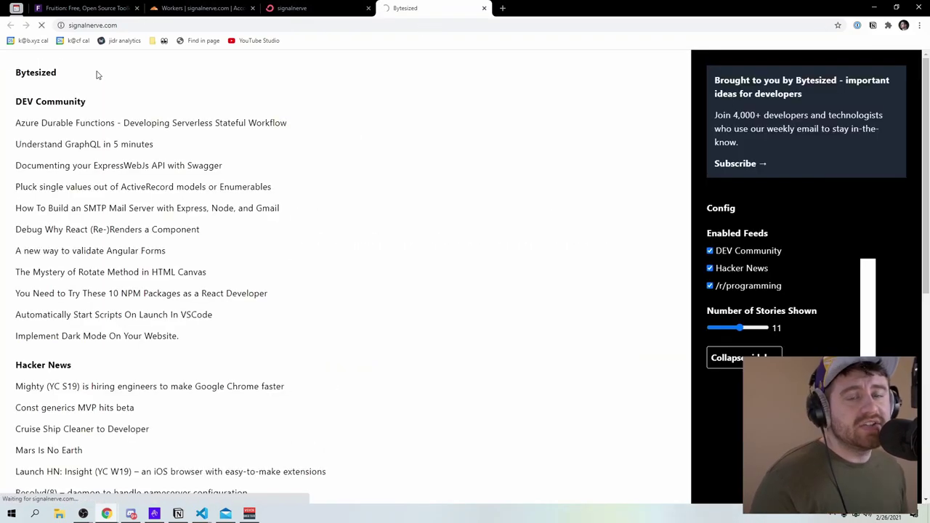
left_click(194, 11)
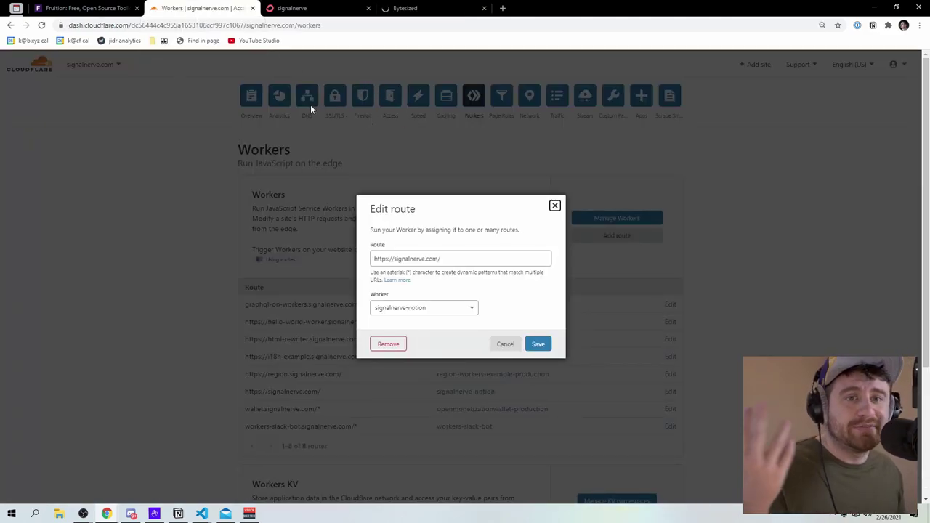
left_click(497, 253)
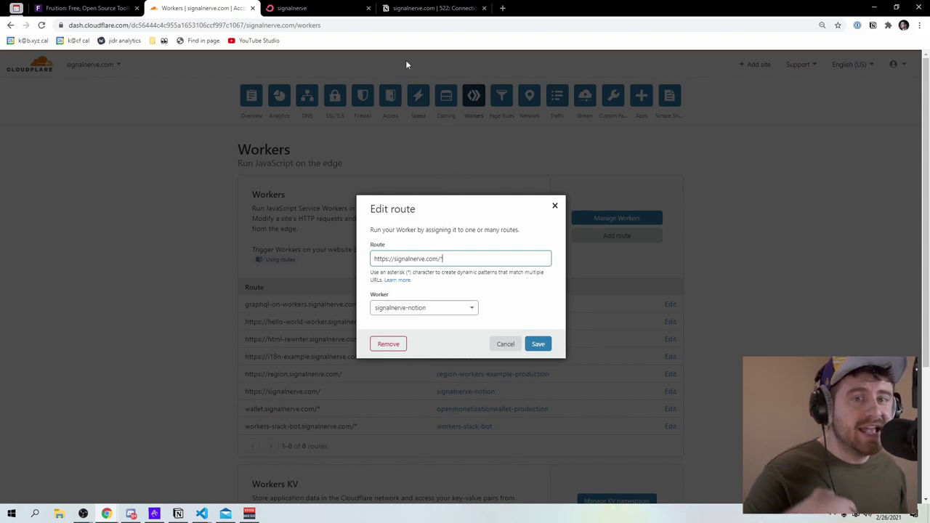
left_click(461, 310)
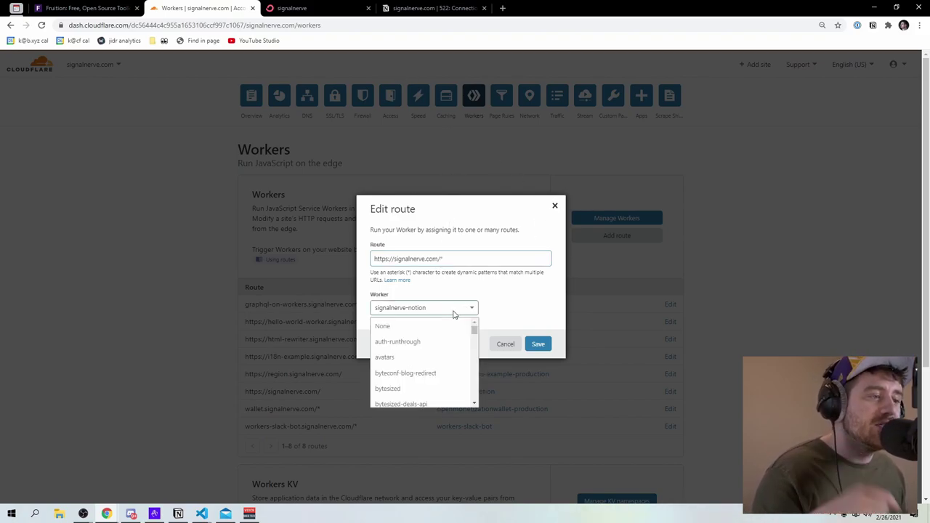
left_click(401, 310)
left_click(537, 344)
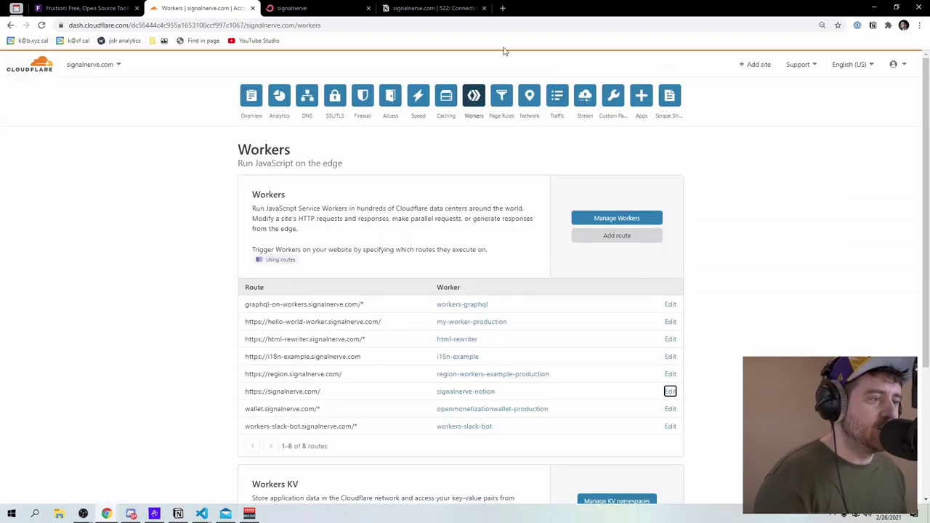
Switch to the signalnerve.com tab and inspect the 522 'Connection timed out' error
left_click(436, 10)
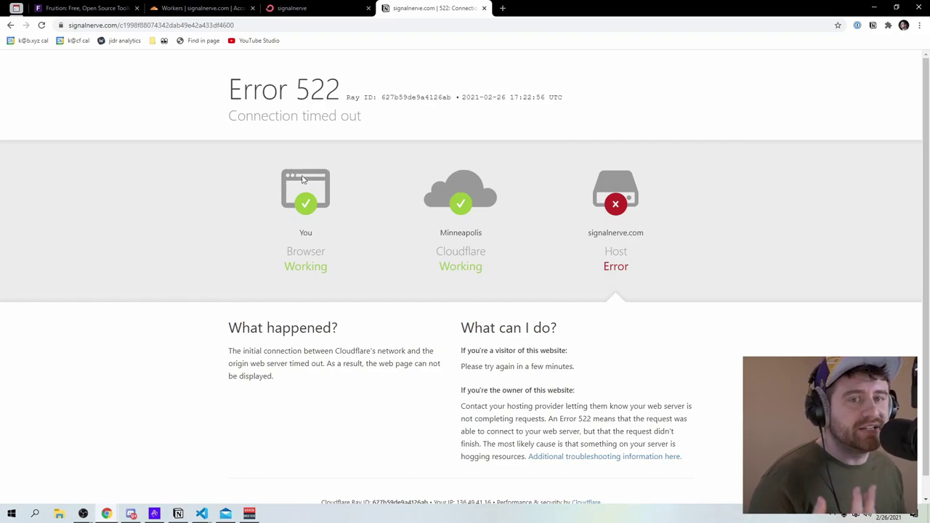
left_click_drag(579, 197, 560, 249)
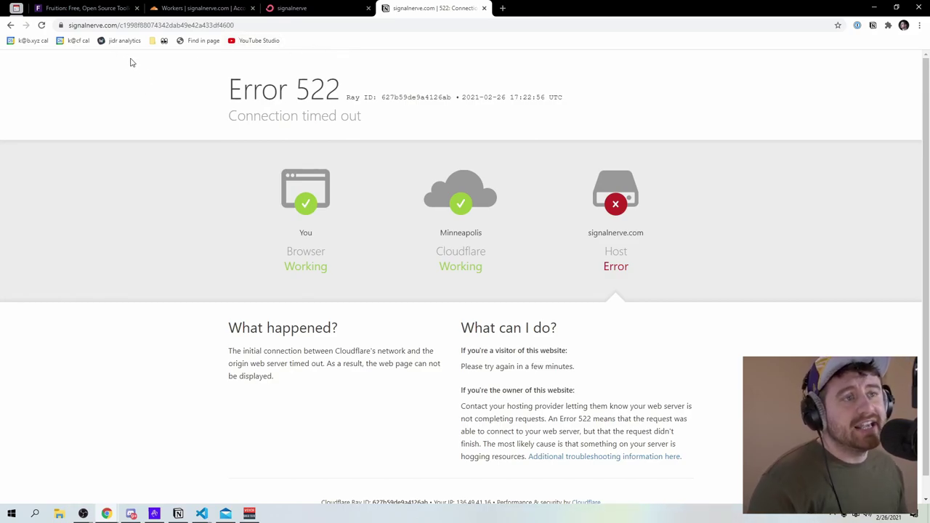
left_click(97, 25)
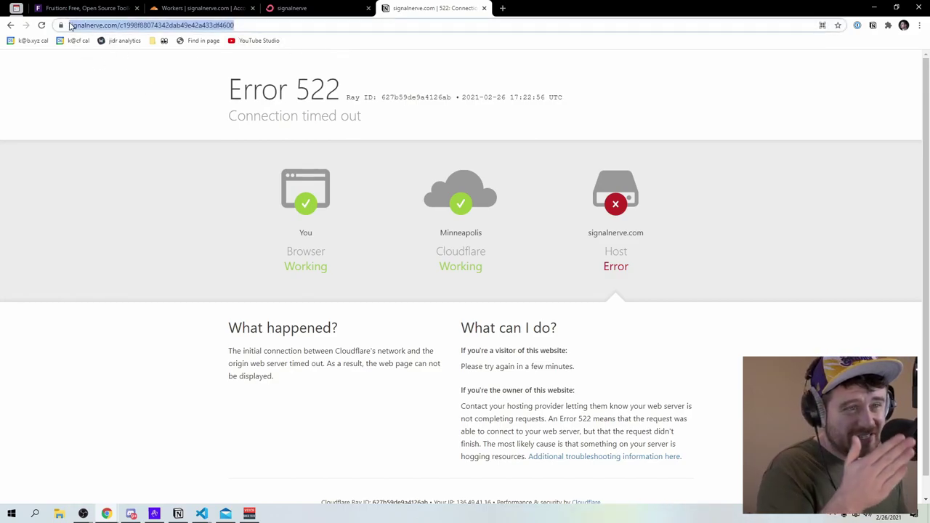
left_click(127, 26)
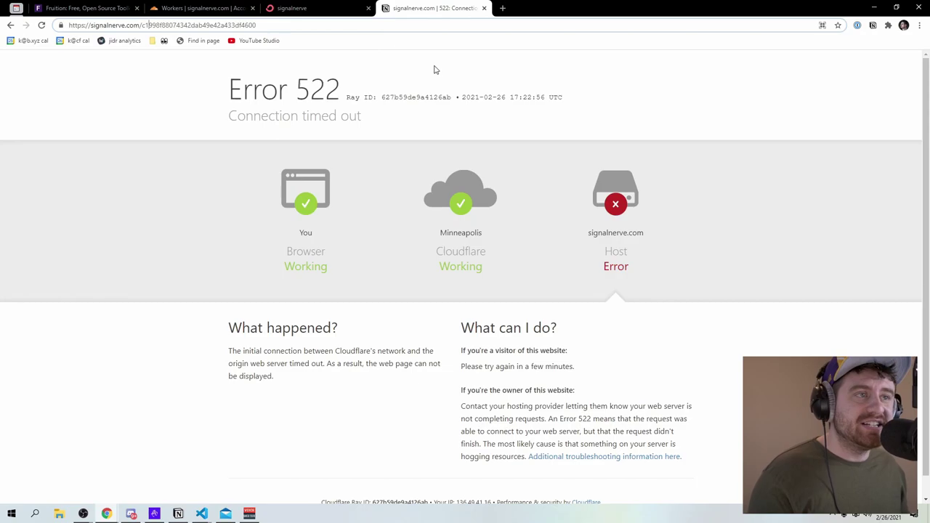
left_click(309, 68)
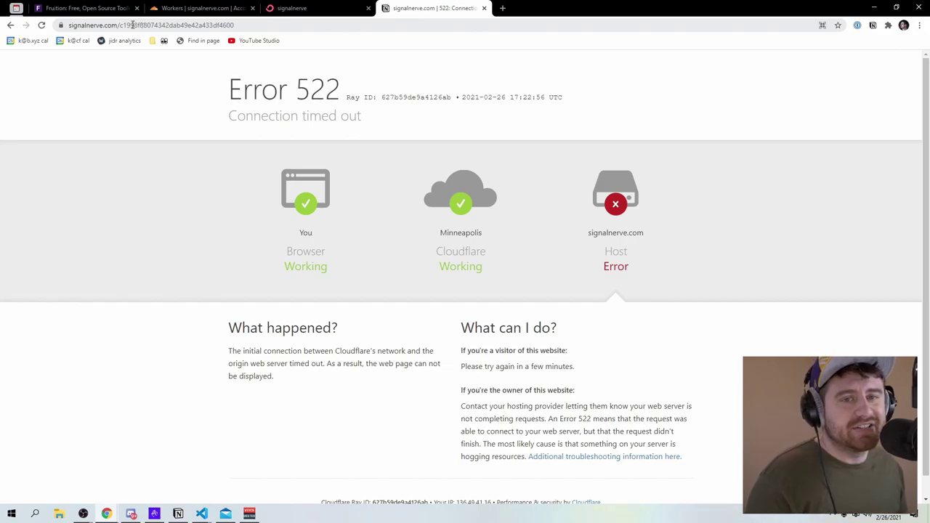
Reload signalnerve.com to bring up the Always Online snapshot of the Notion bio page
left_click(133, 24)
double_click(149, 26)
key("BackSpace")
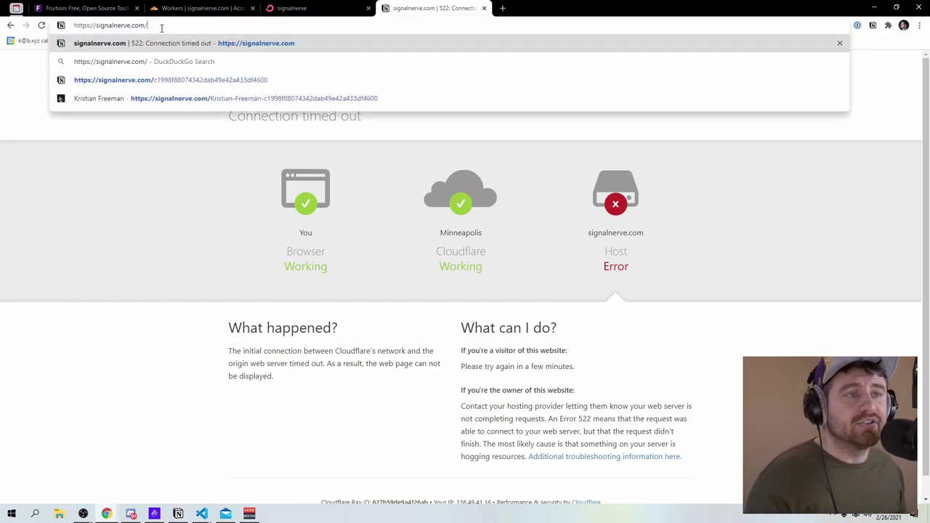
key("Escape")
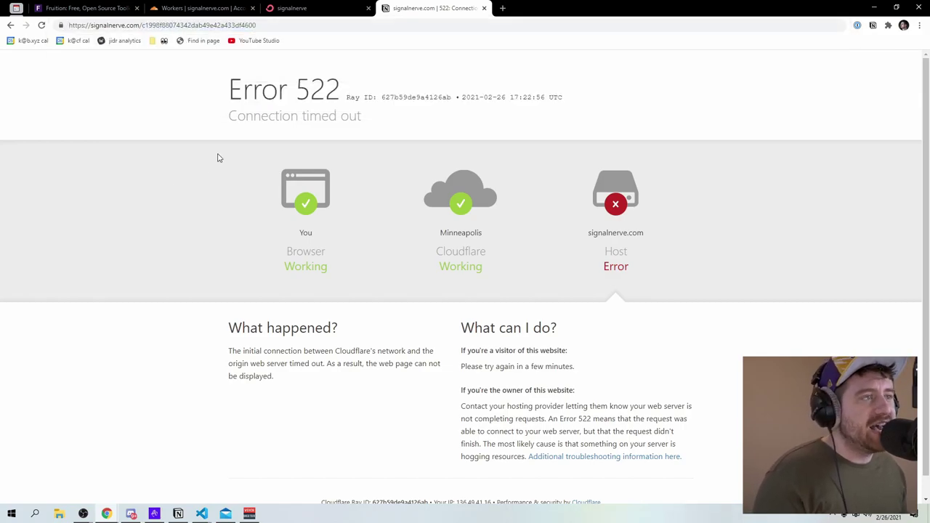
key("Return")
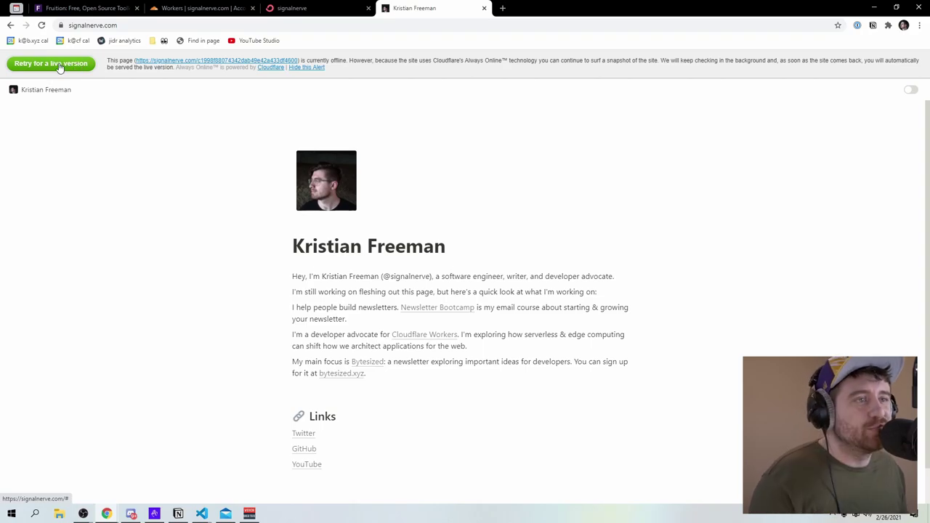
Retry for the live Notion page, then toggle the dark theme on and back to light
left_click(61, 66)
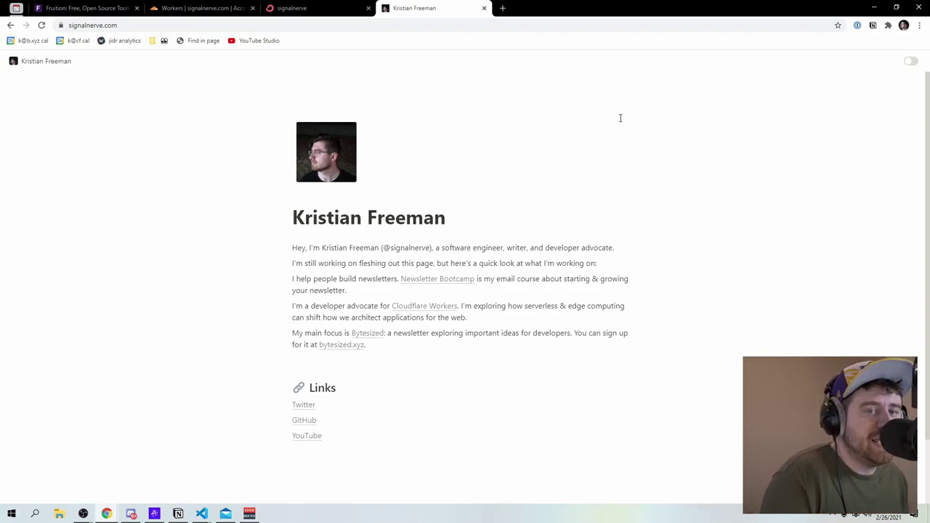
left_click(910, 61)
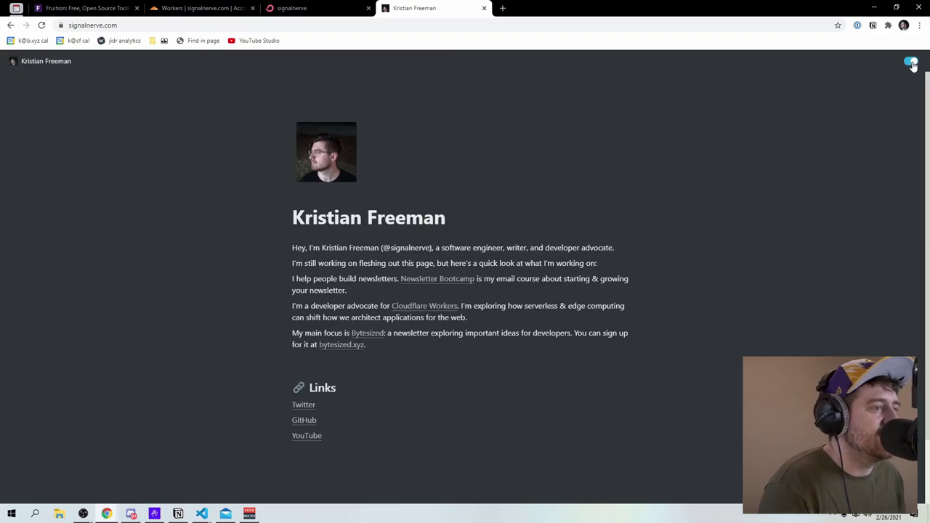
left_click(911, 62)
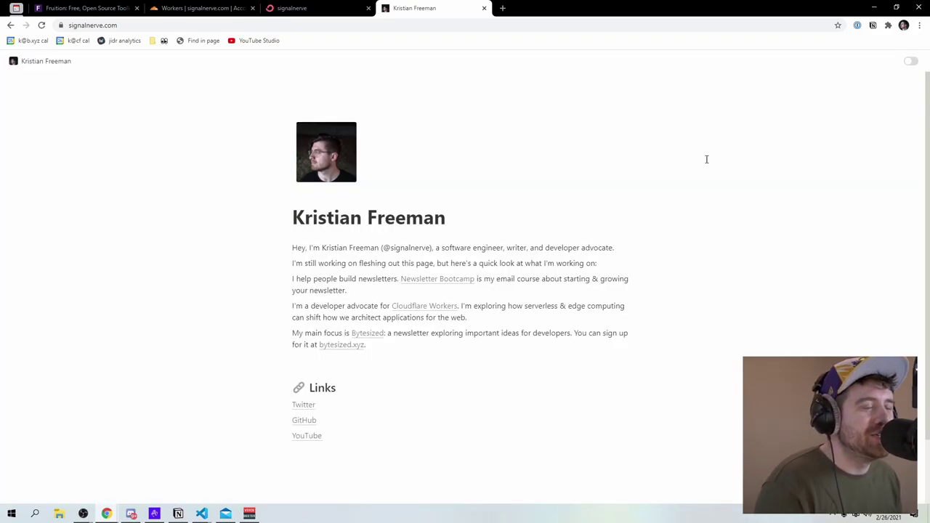
Bring up Notion and snap Chrome to the left half beside it
key("alt+Tab")
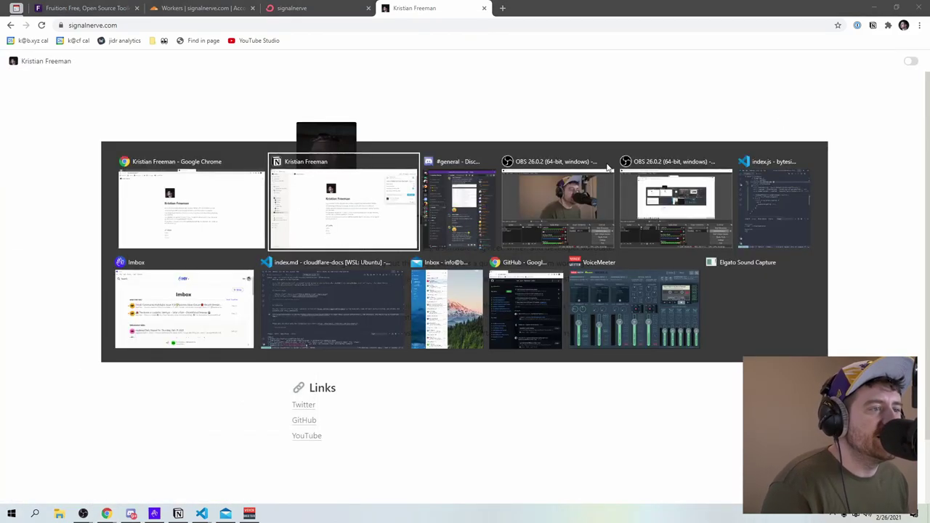
key("super+Right")
left_click(292, 262)
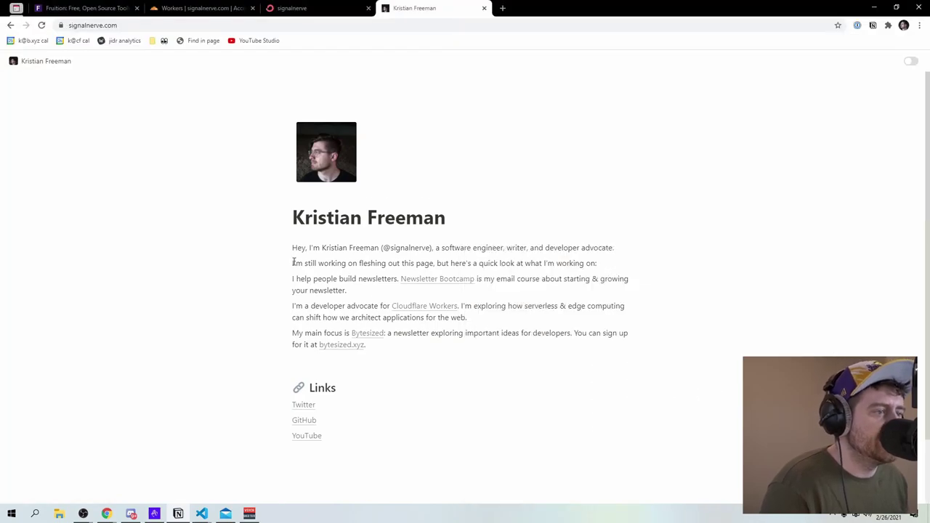
key("super+Left")
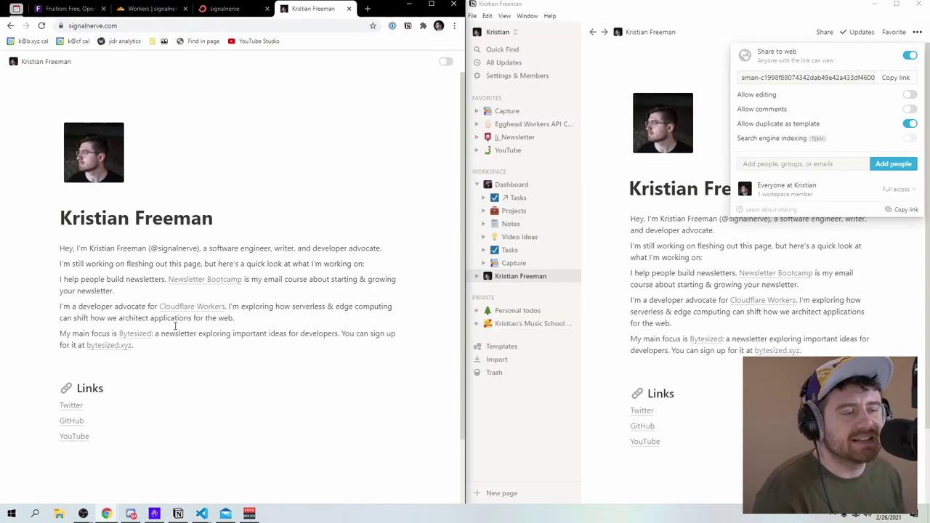
left_click(774, 326)
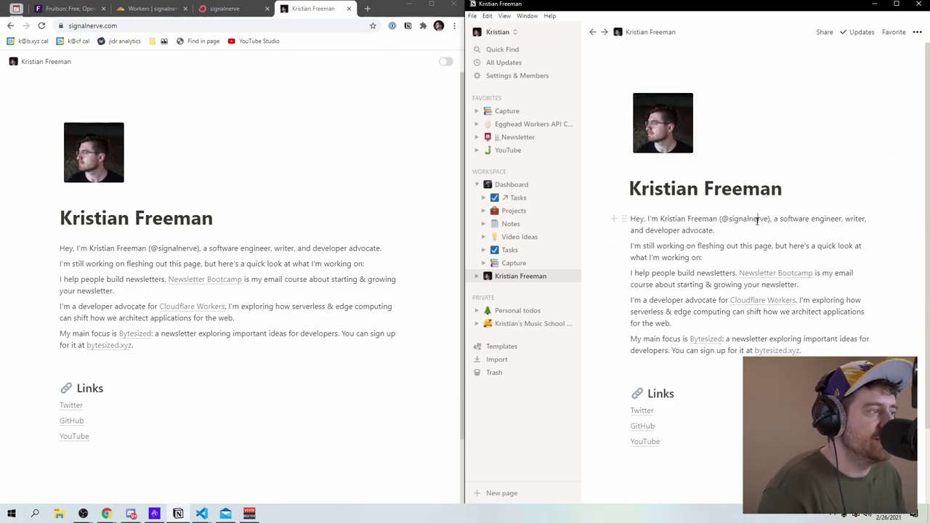
Add 'on Twitter' after the handle in the intro line and reload the site
double_click(757, 218)
left_click_drag(720, 219, 762, 218)
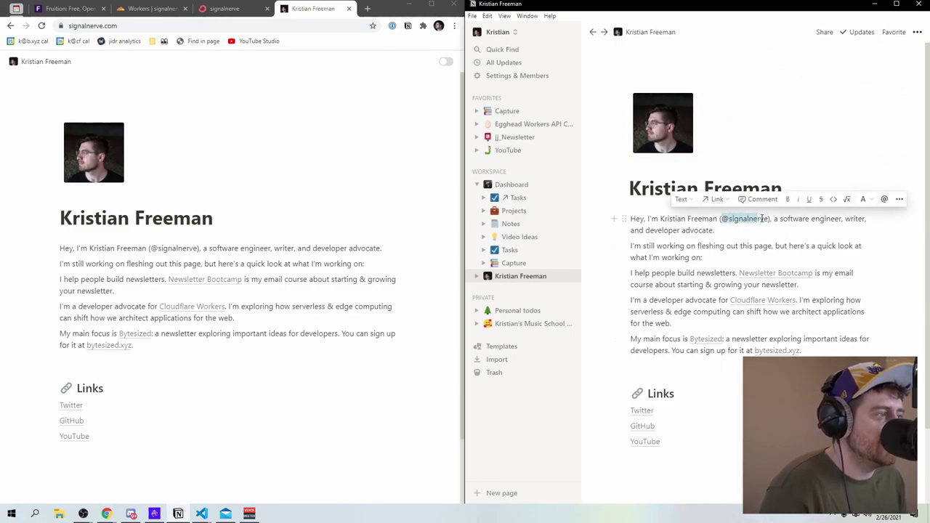
left_click(767, 218)
type("on T")
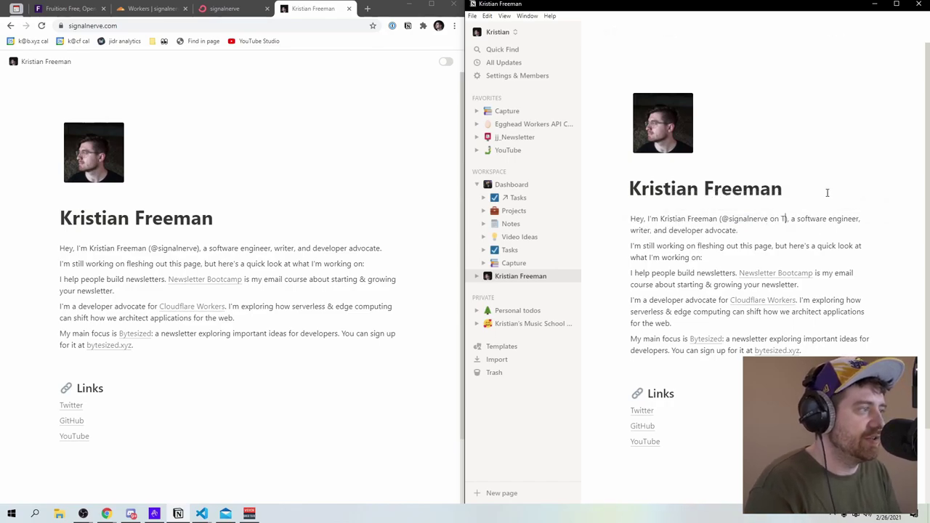
type("witter")
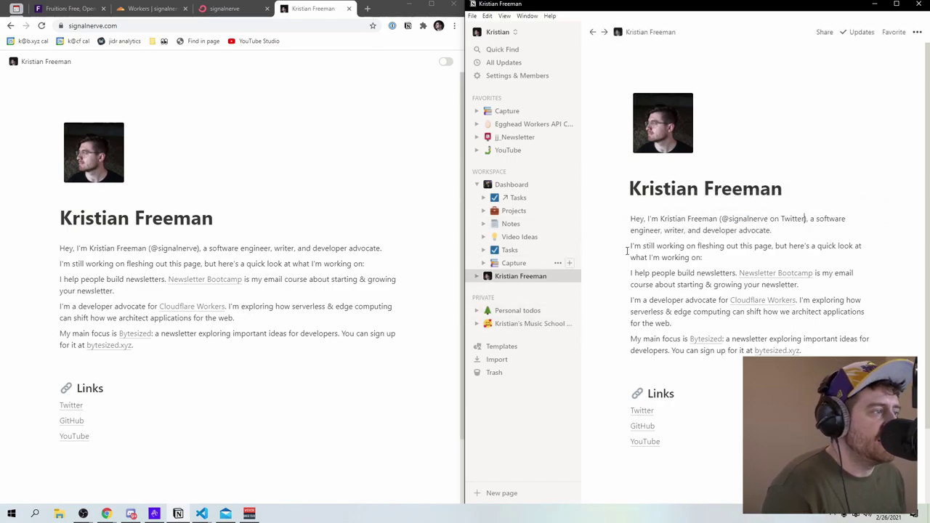
left_click(341, 220)
key("ctrl+r")
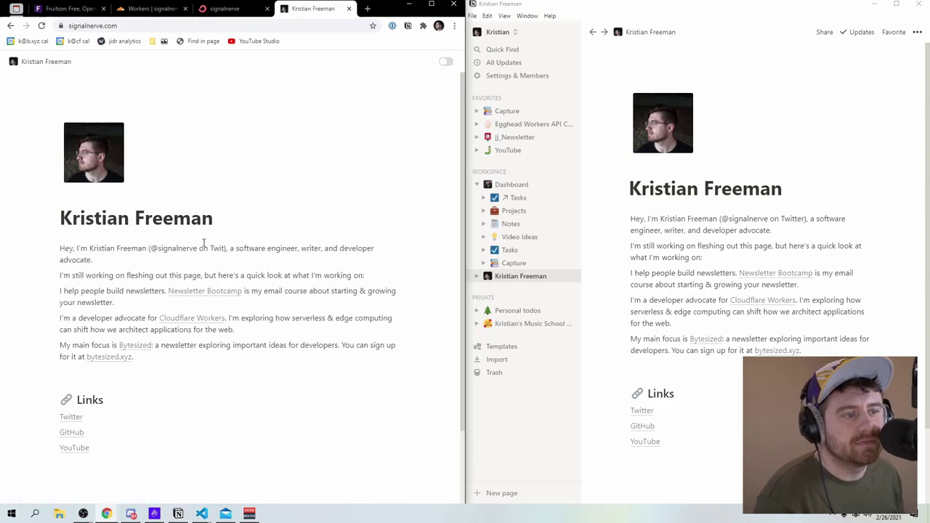
Reload signalnerve.com so the intro reads that the handle is 'on Twitter'
key("ctrl+r")
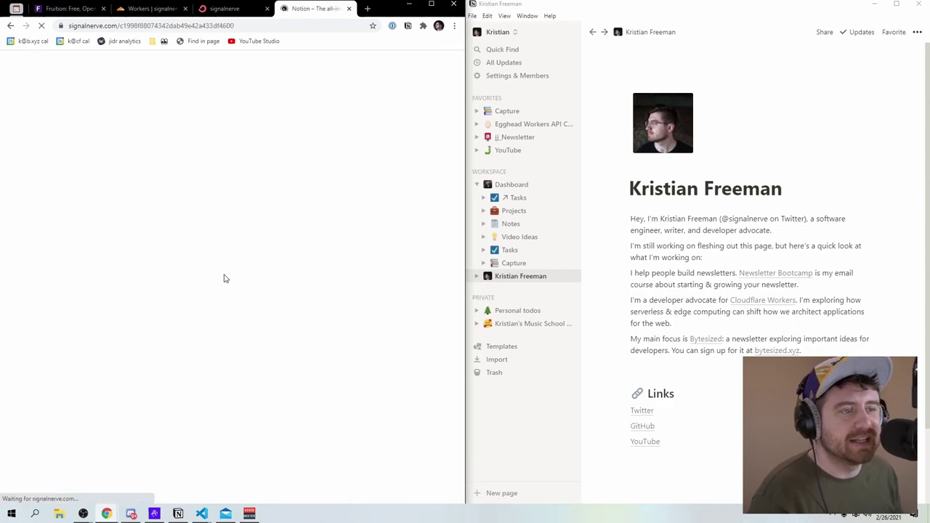